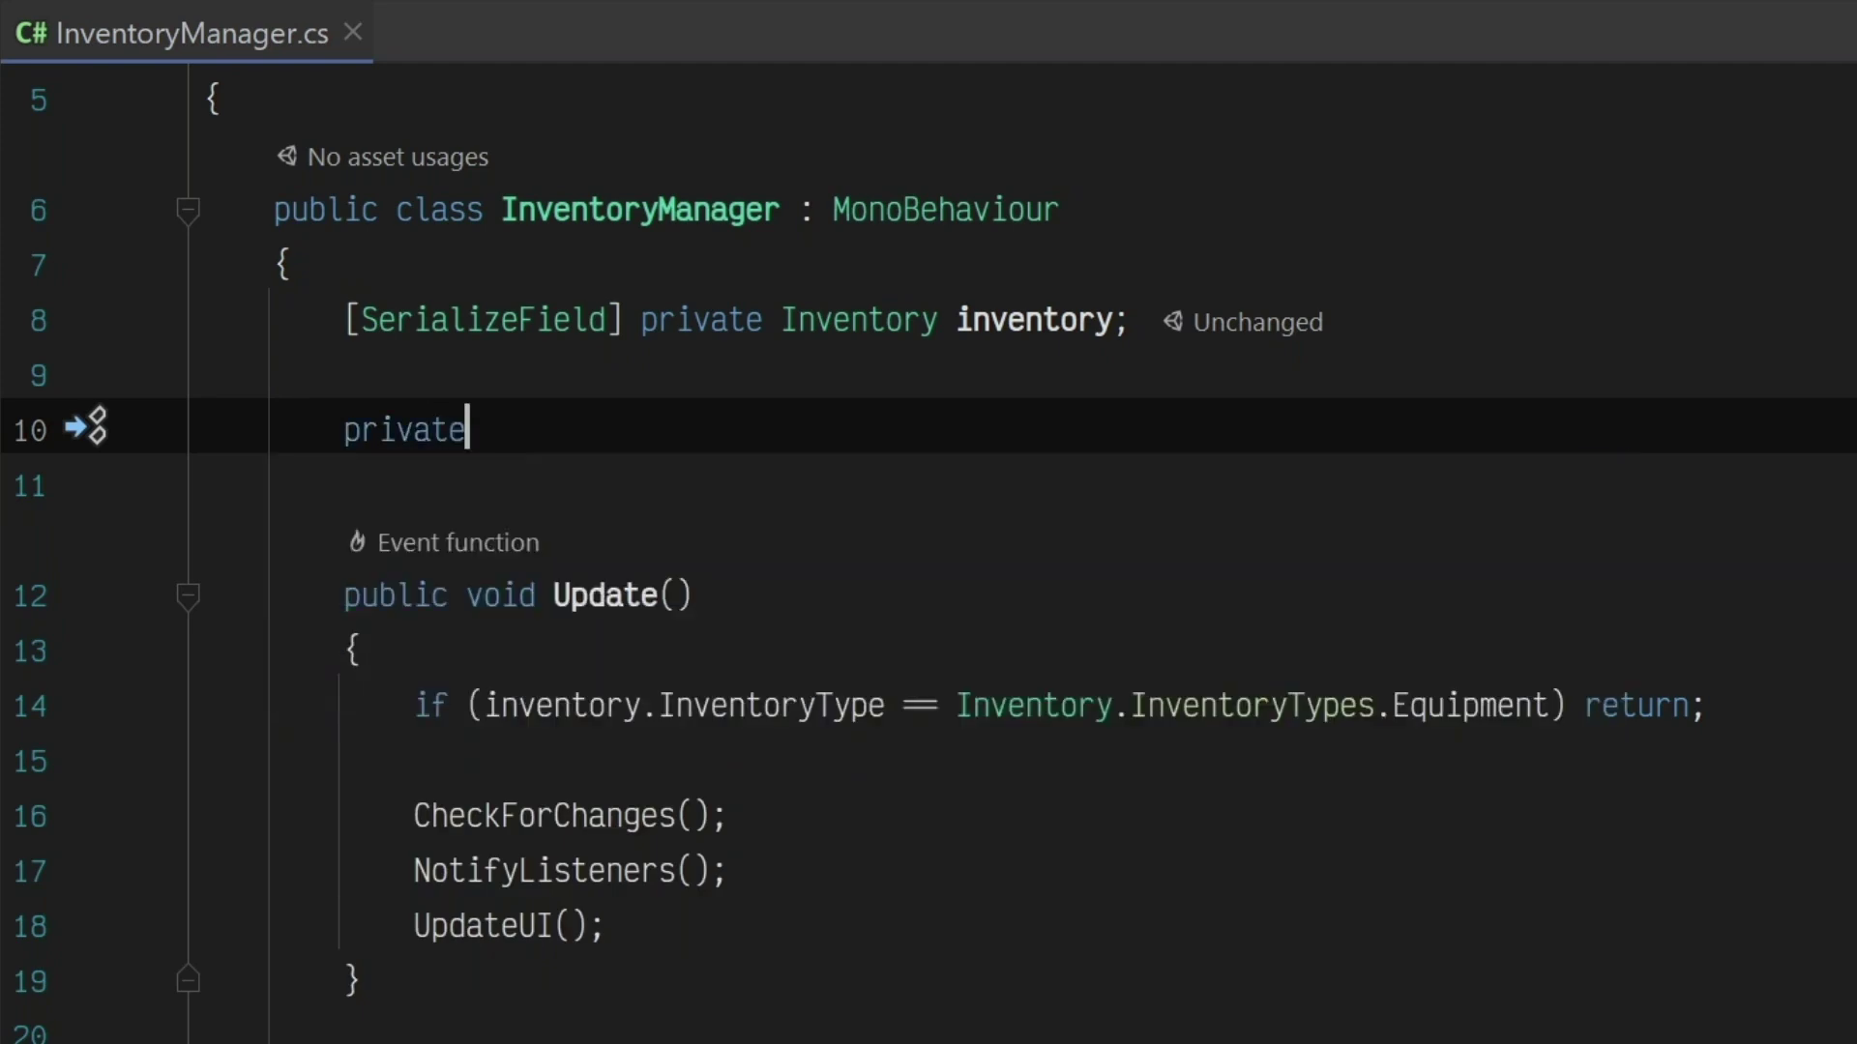
Step: Write the 'private void Start()' declaration on line 10 of InventoryManager.cs, accepting autocomplete
type("oid St")
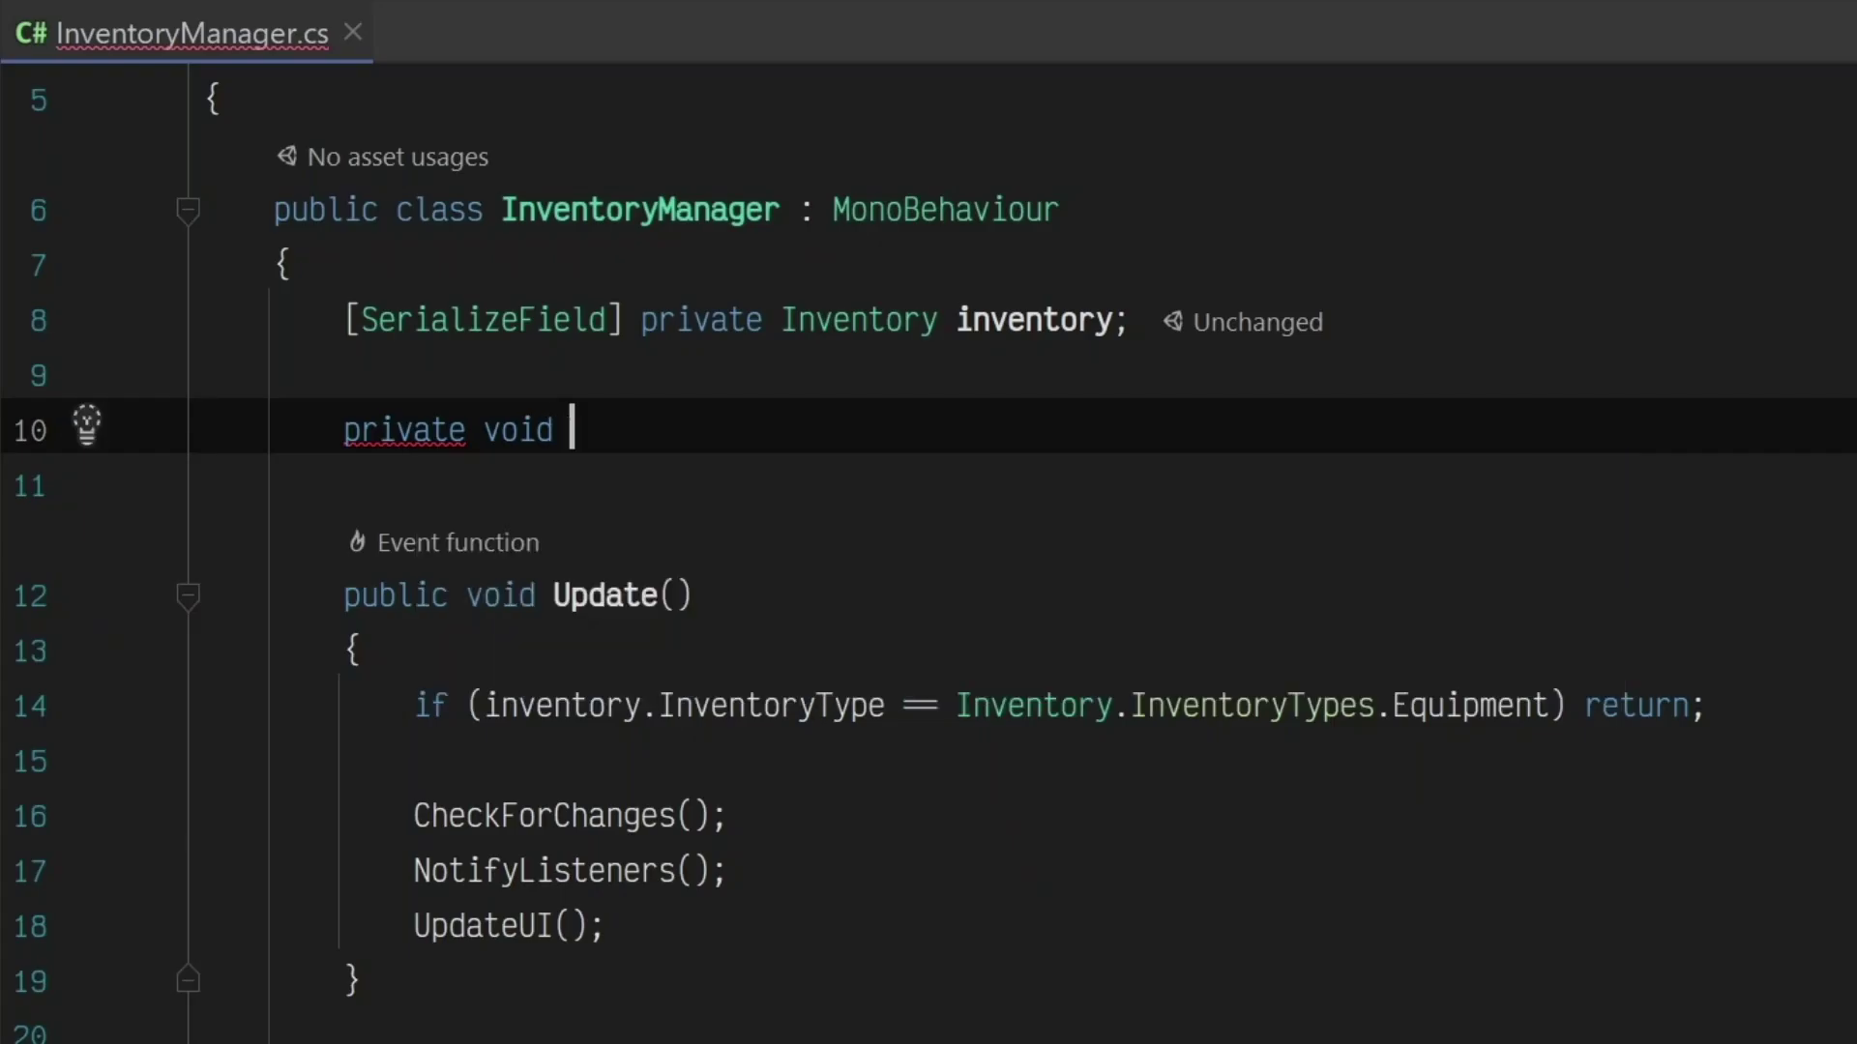
type("Start()")
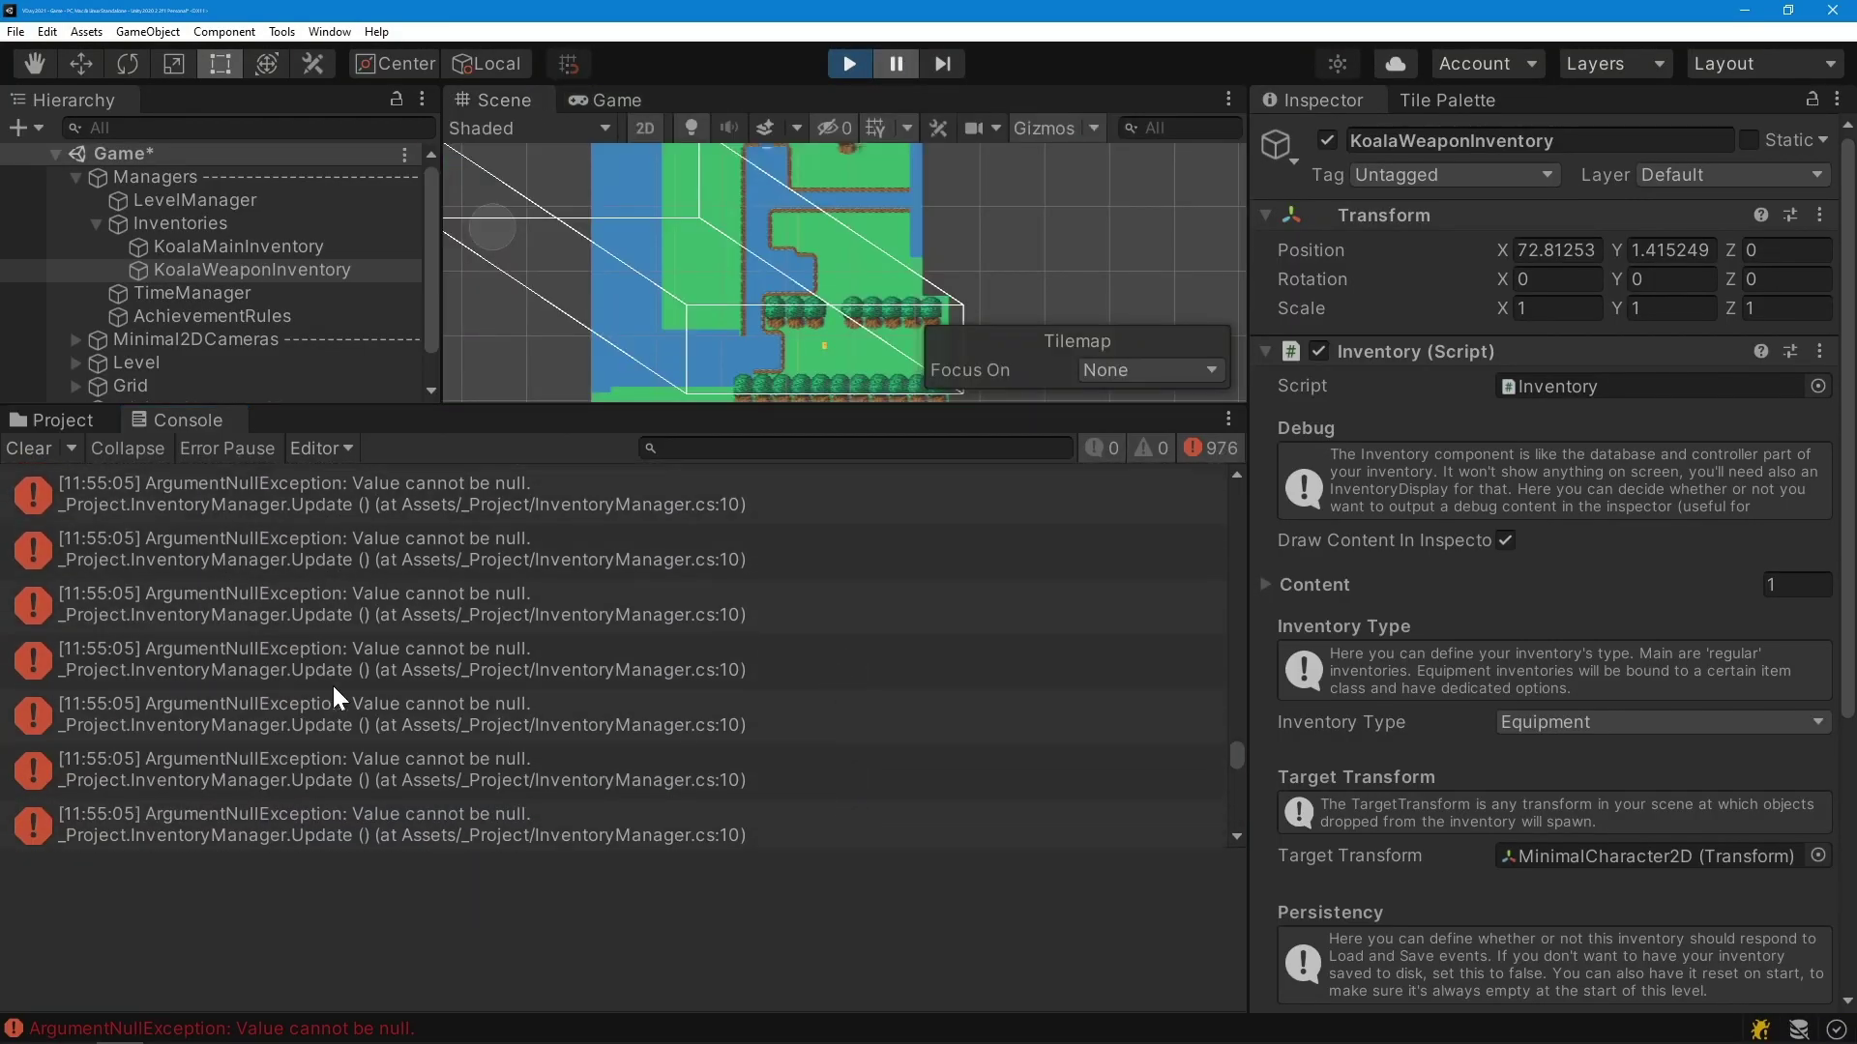
Step: Select one ArgumentNullException entry in the Unity Console to view its details
left_click(333, 681)
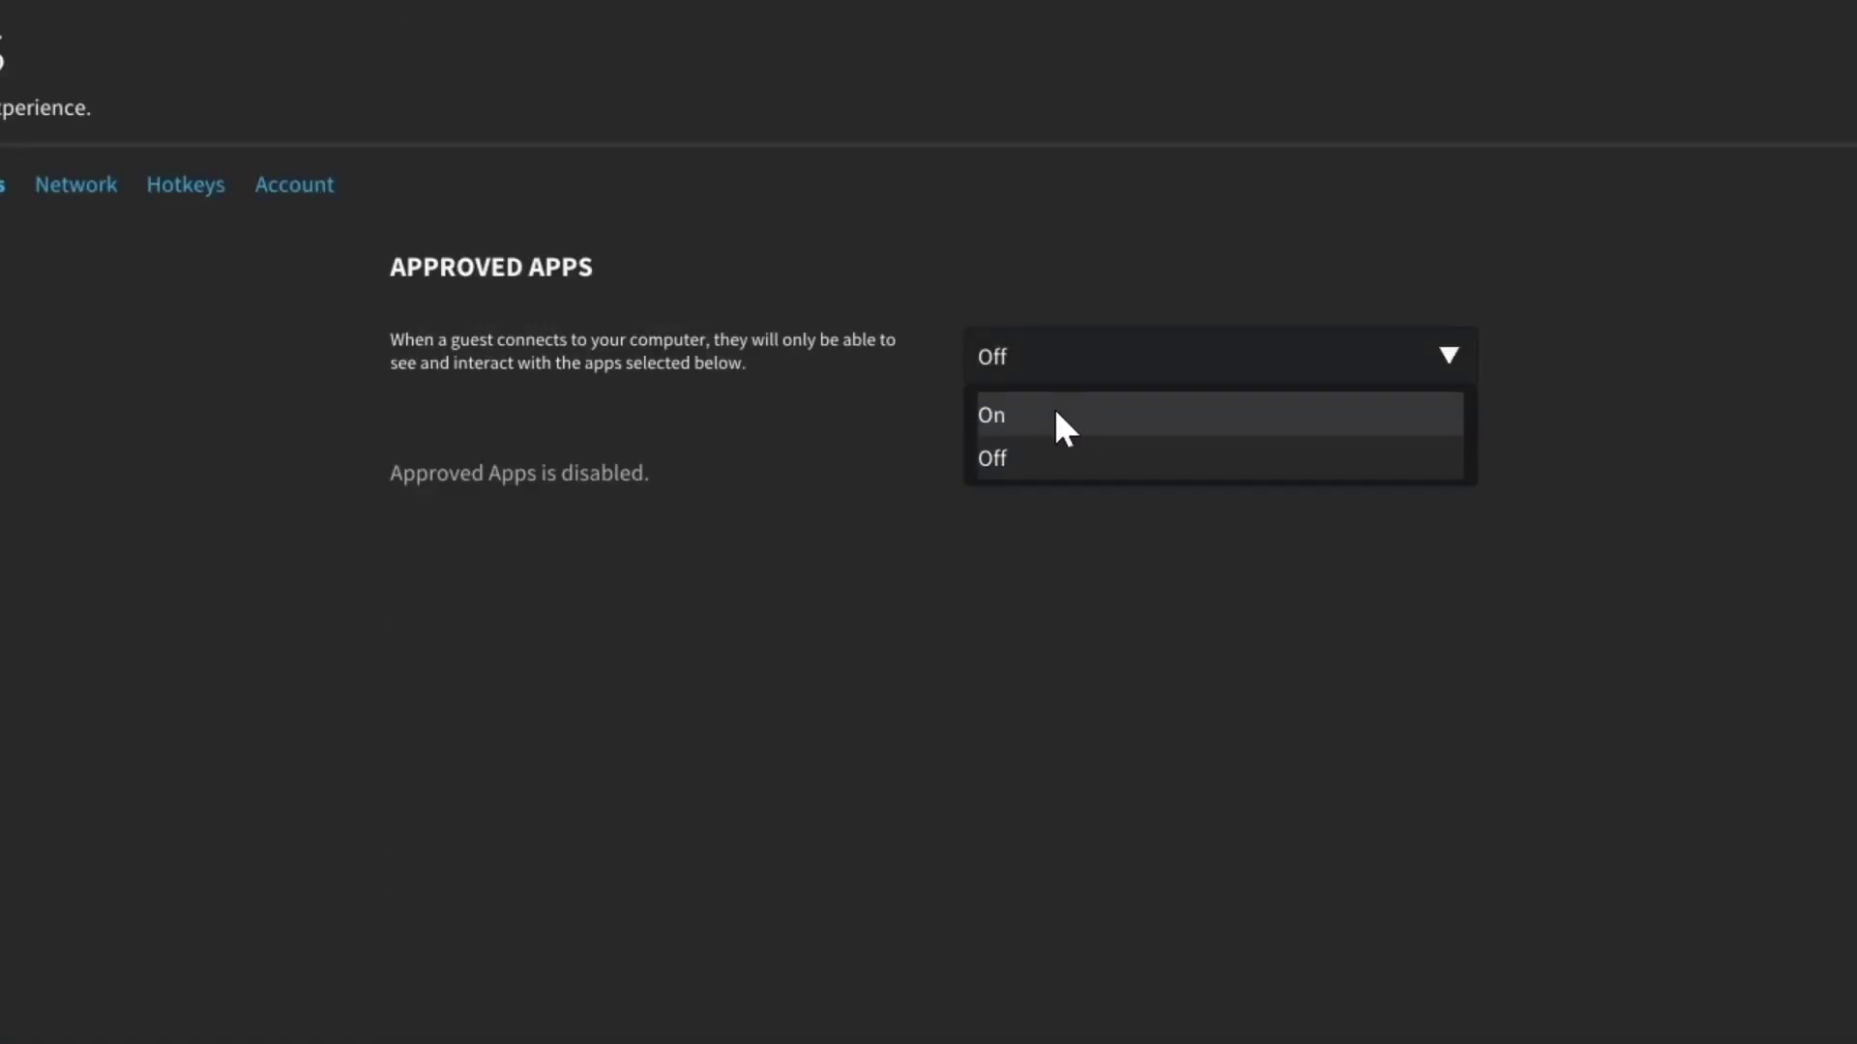
Step: Set the Approved Apps dropdown in Parsec settings to On
left_click(1054, 413)
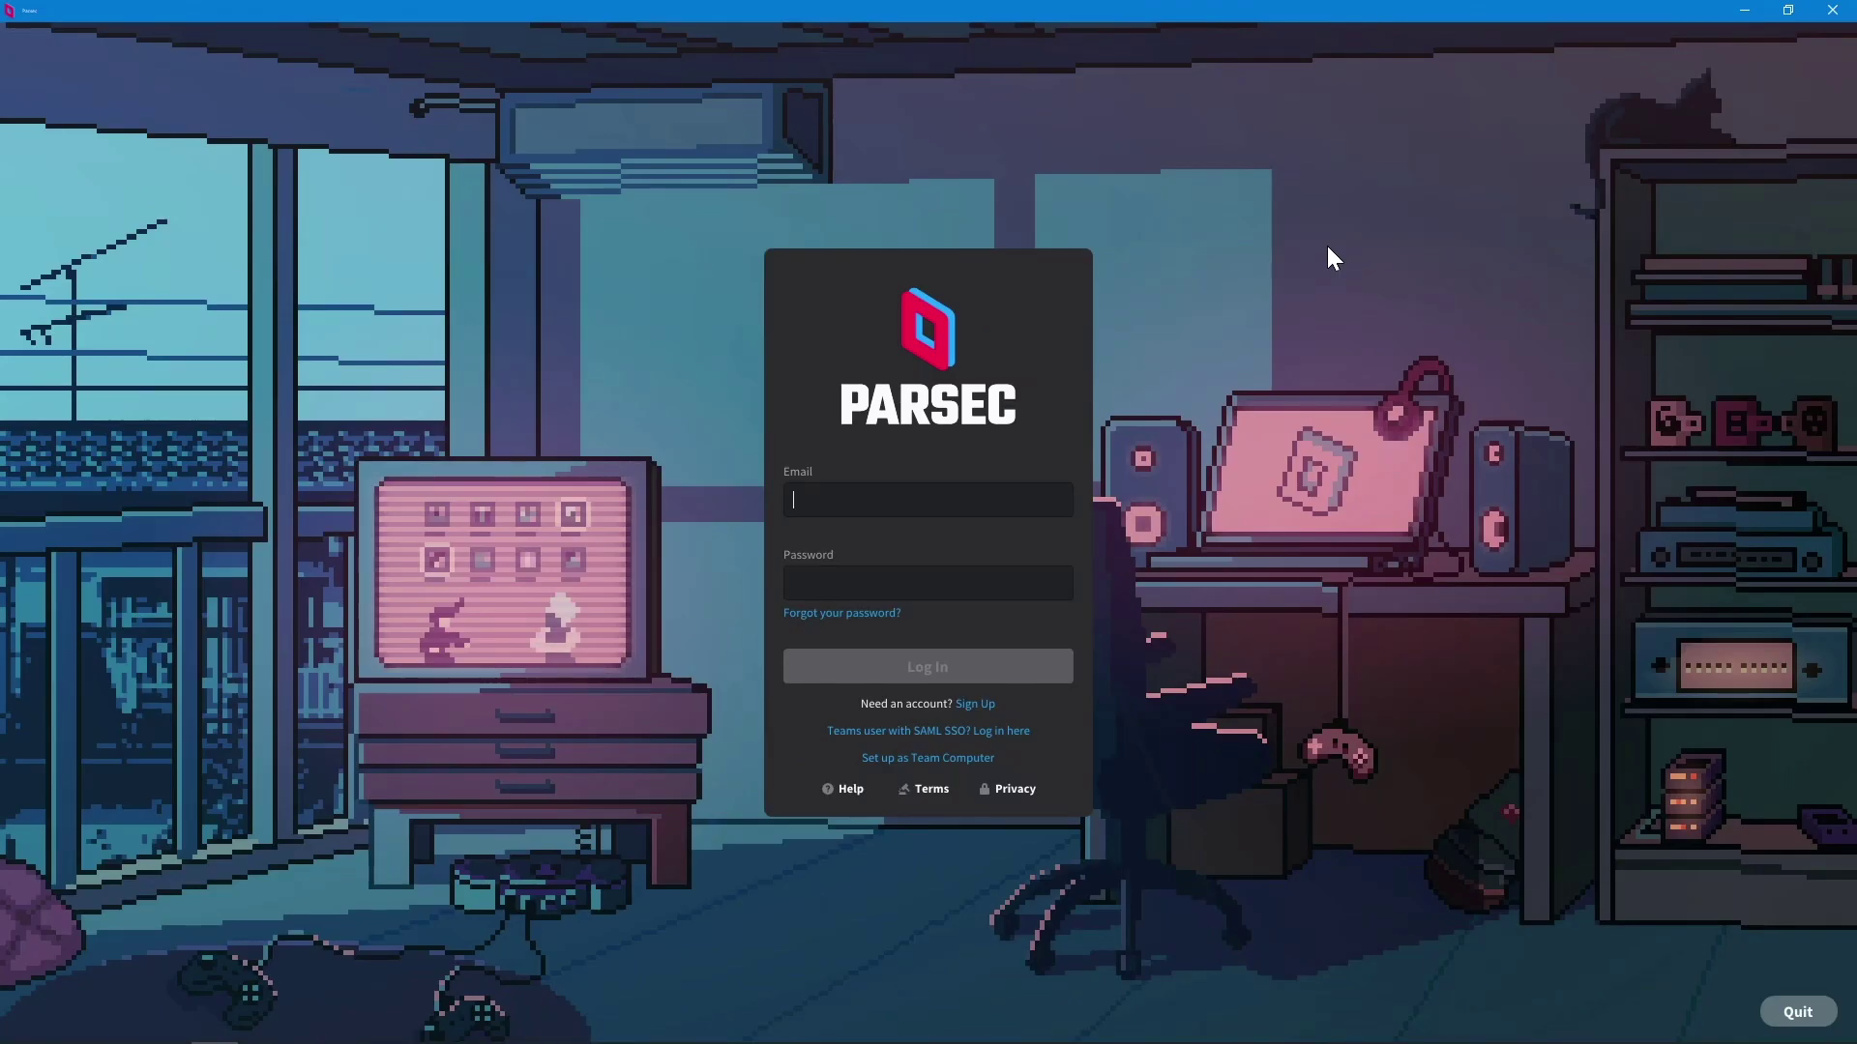
Step: Log in with the team ID through Teams SAML SSO and generate this computer's share link
left_click(1021, 731)
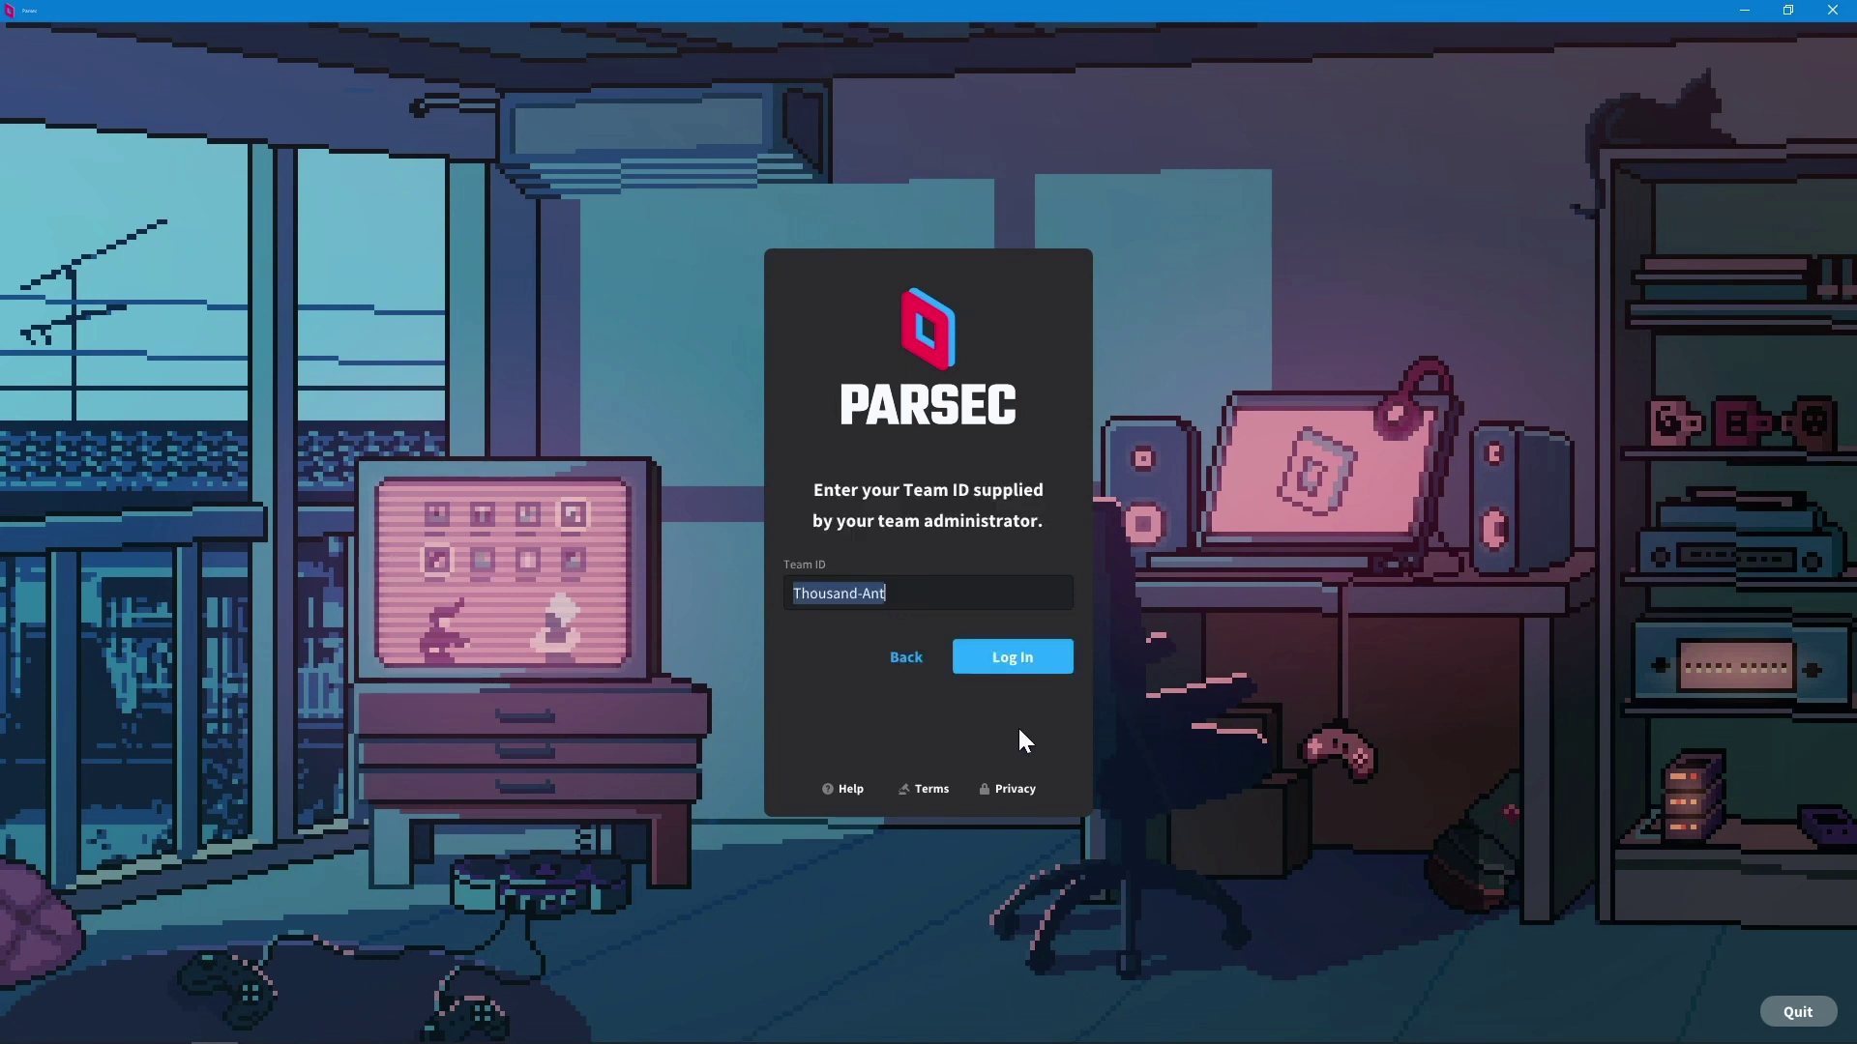
left_click(1012, 658)
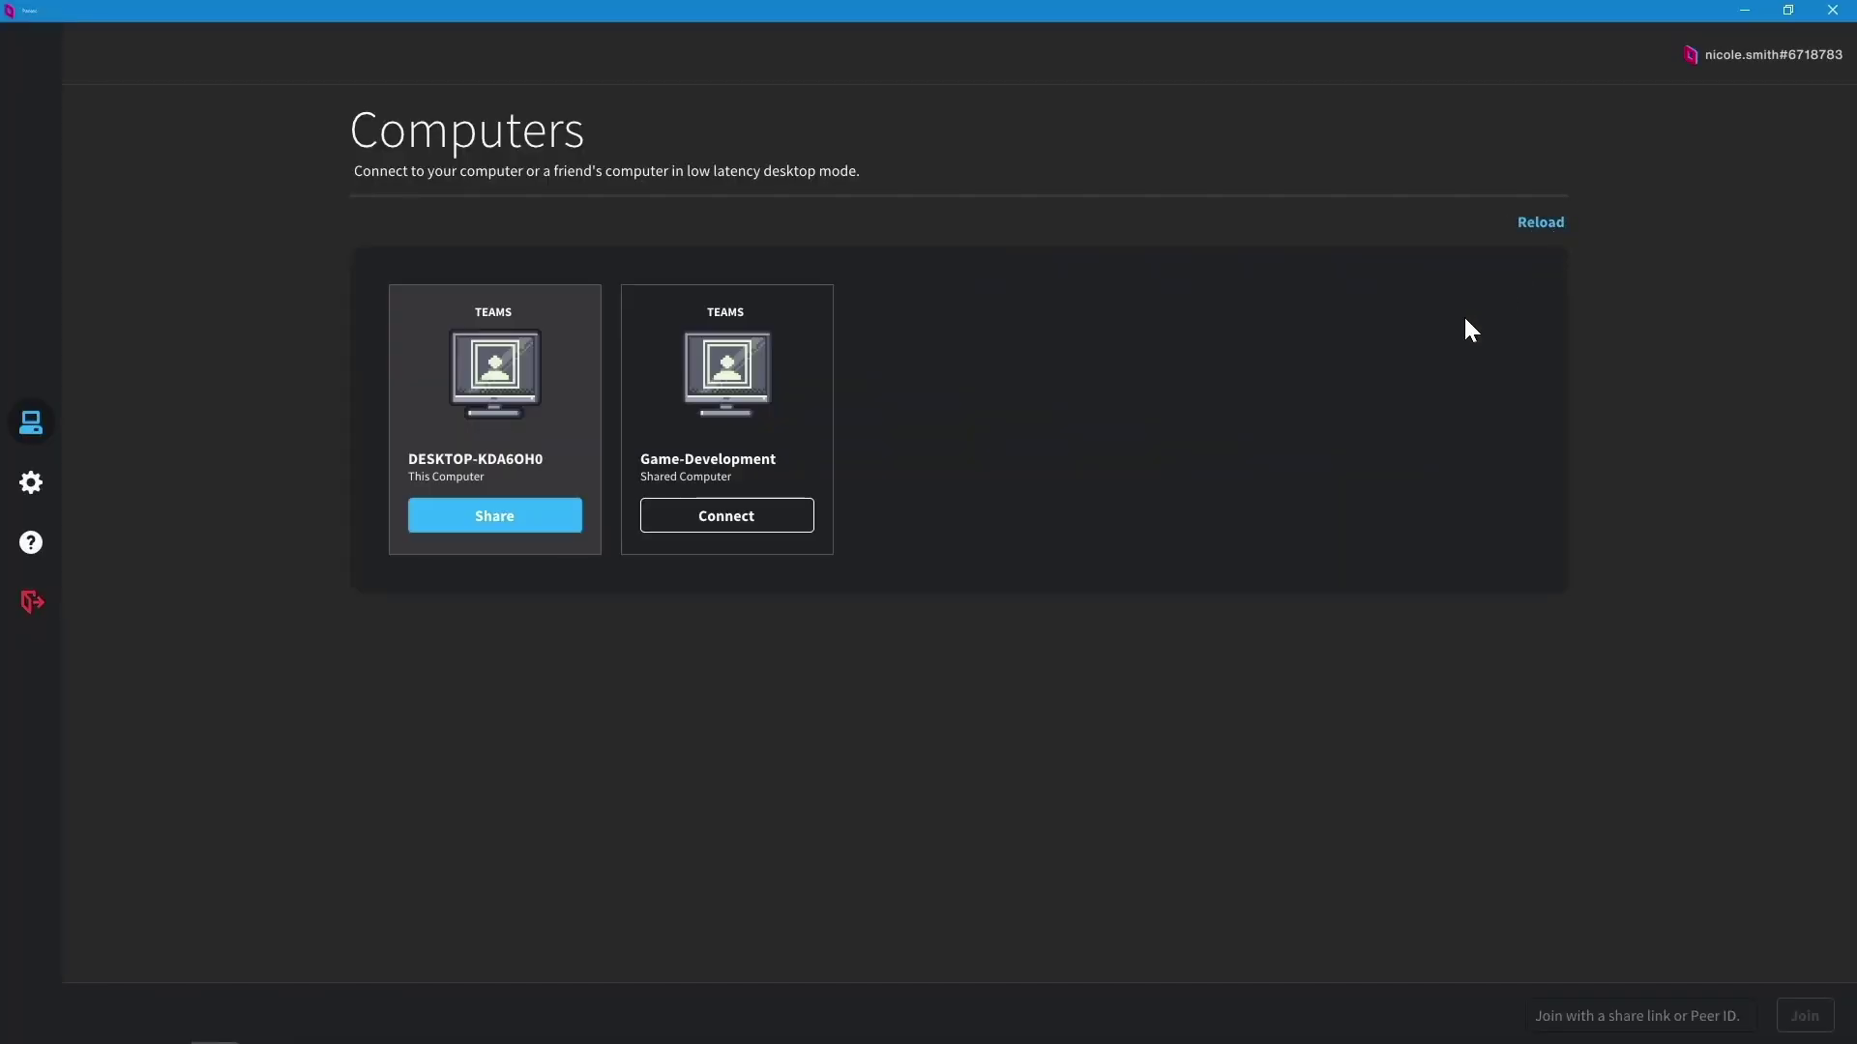
left_click(512, 511)
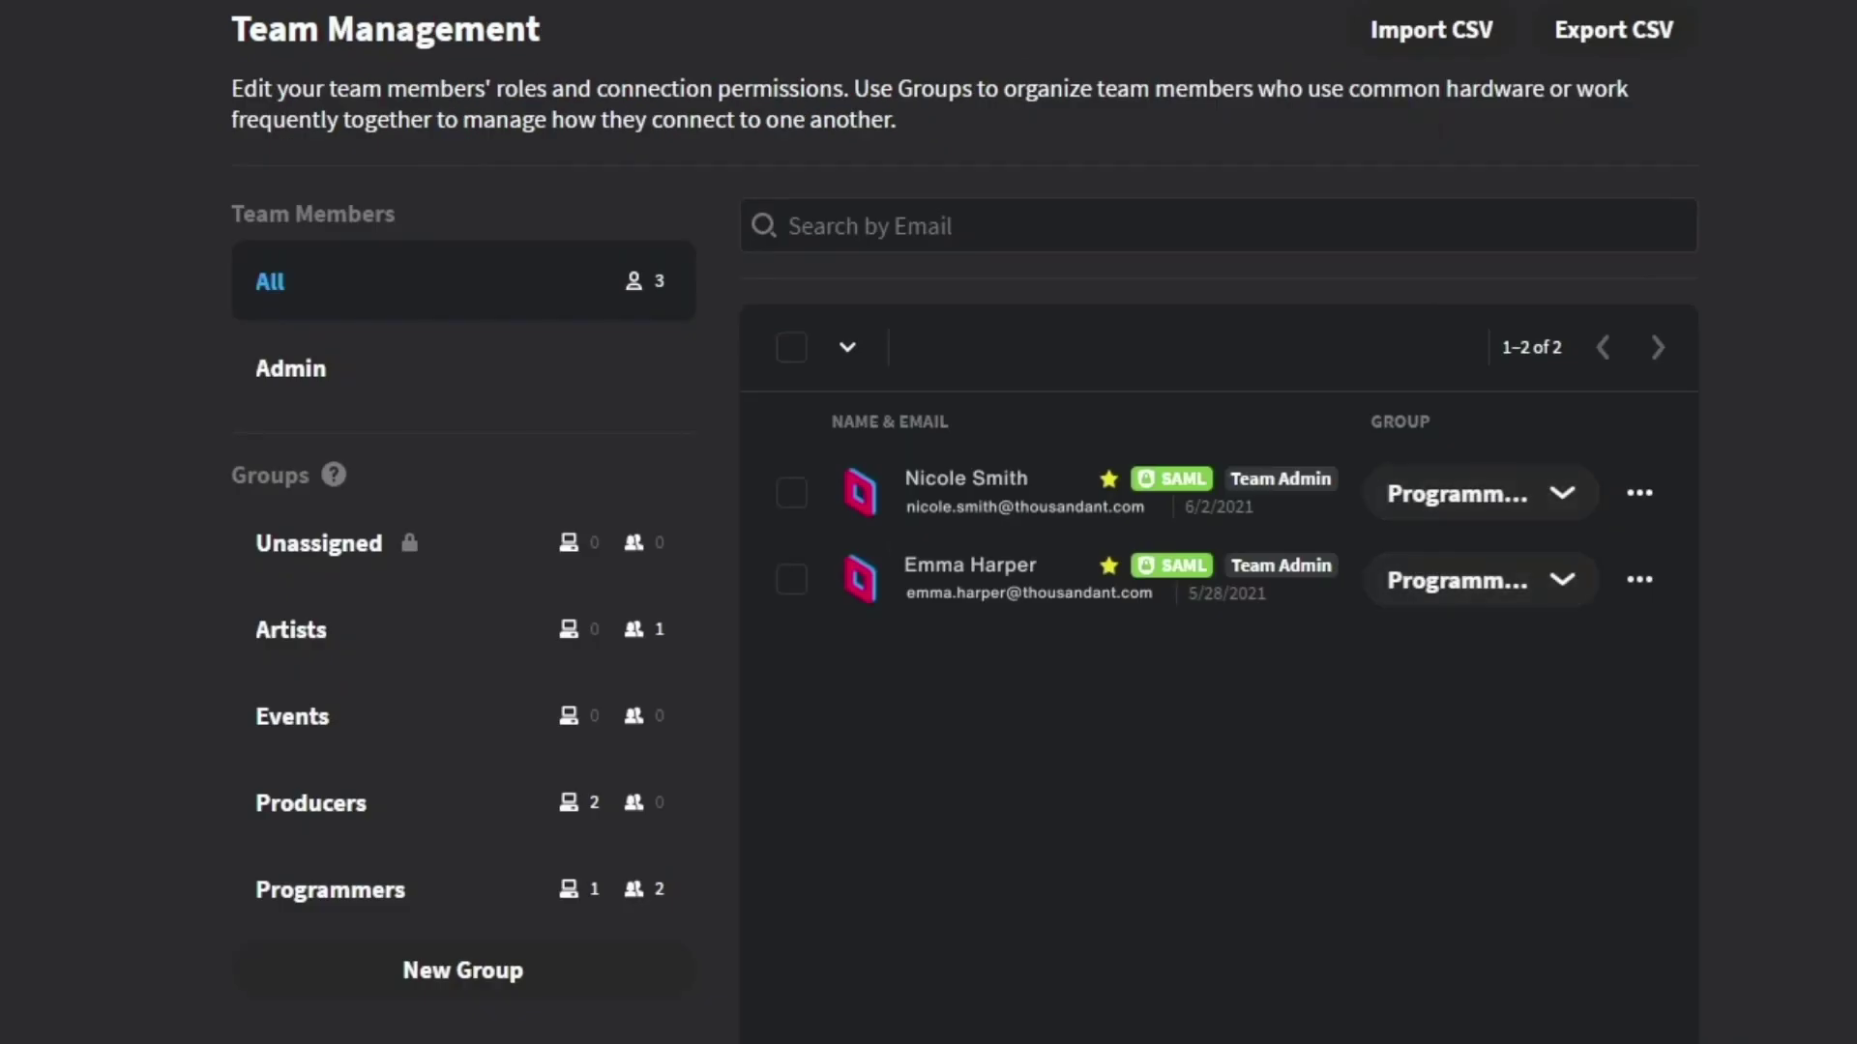
Step: Inspect the Programmers group's connection rules with other groups, then view the Team Computers list
left_click(308, 919)
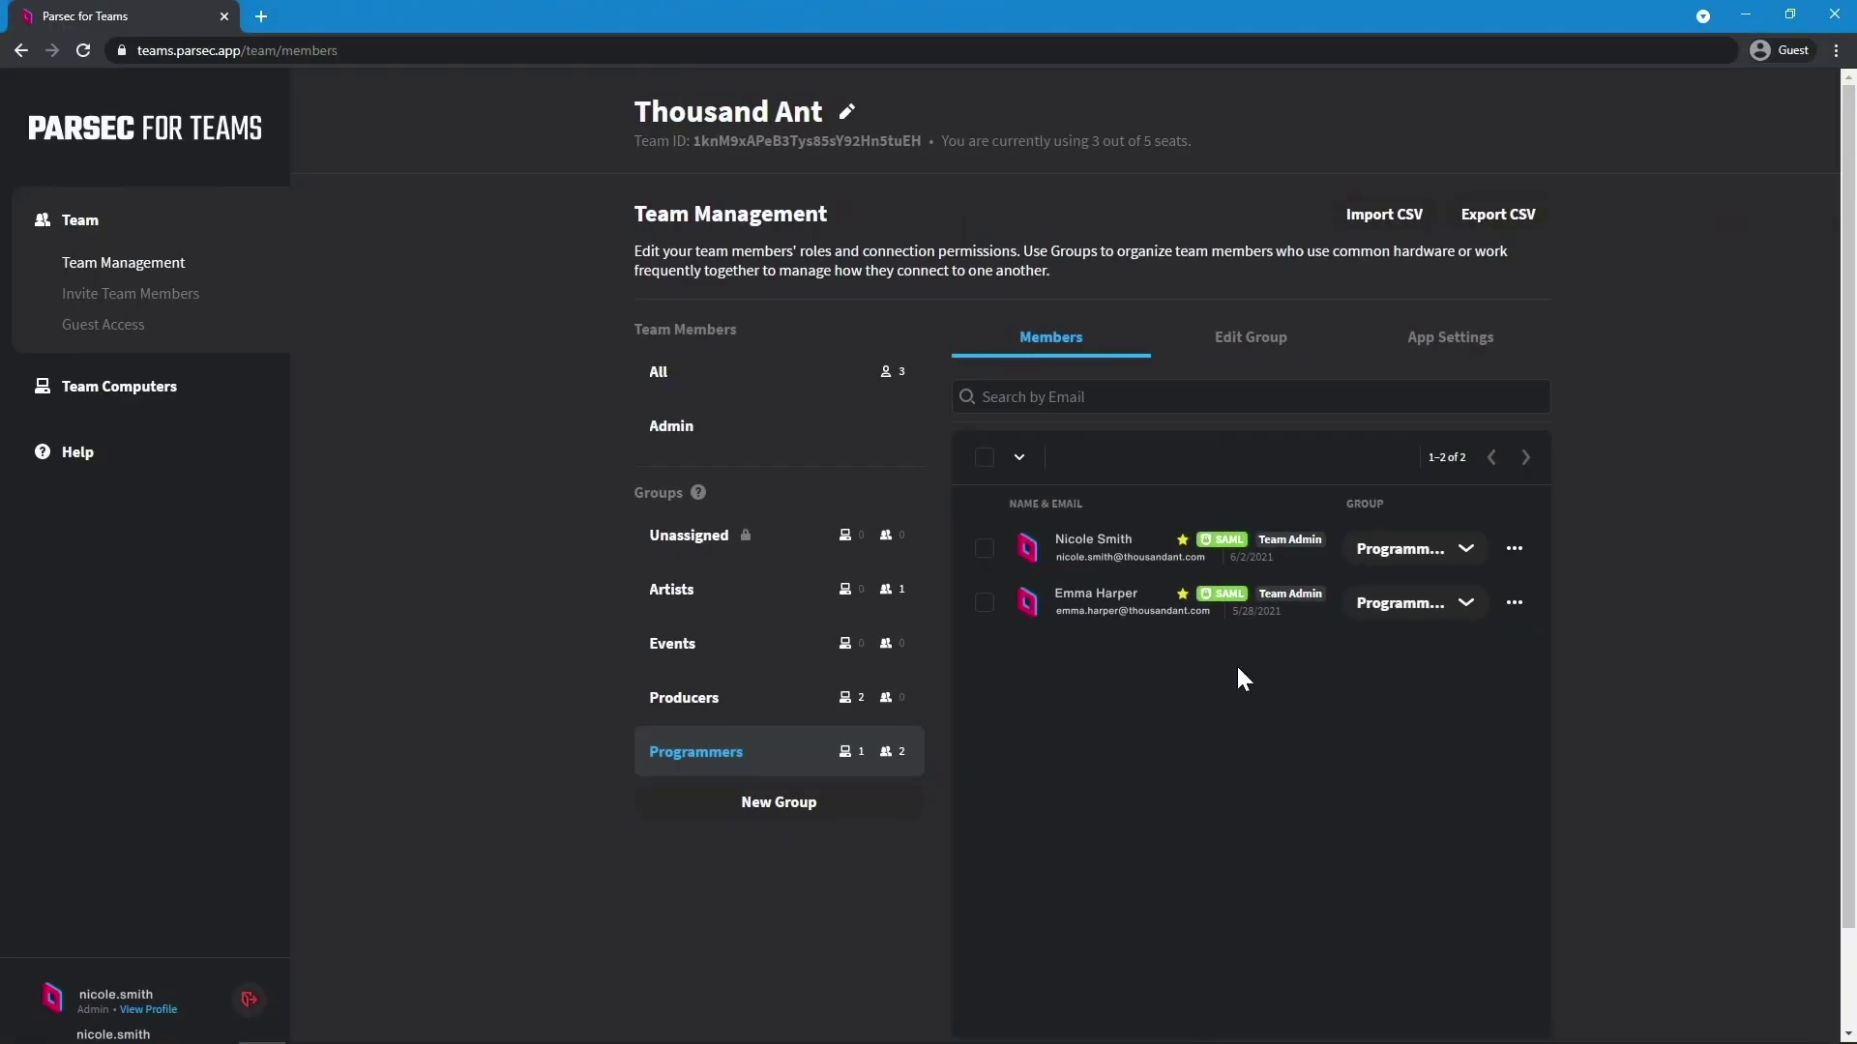
left_click(1214, 353)
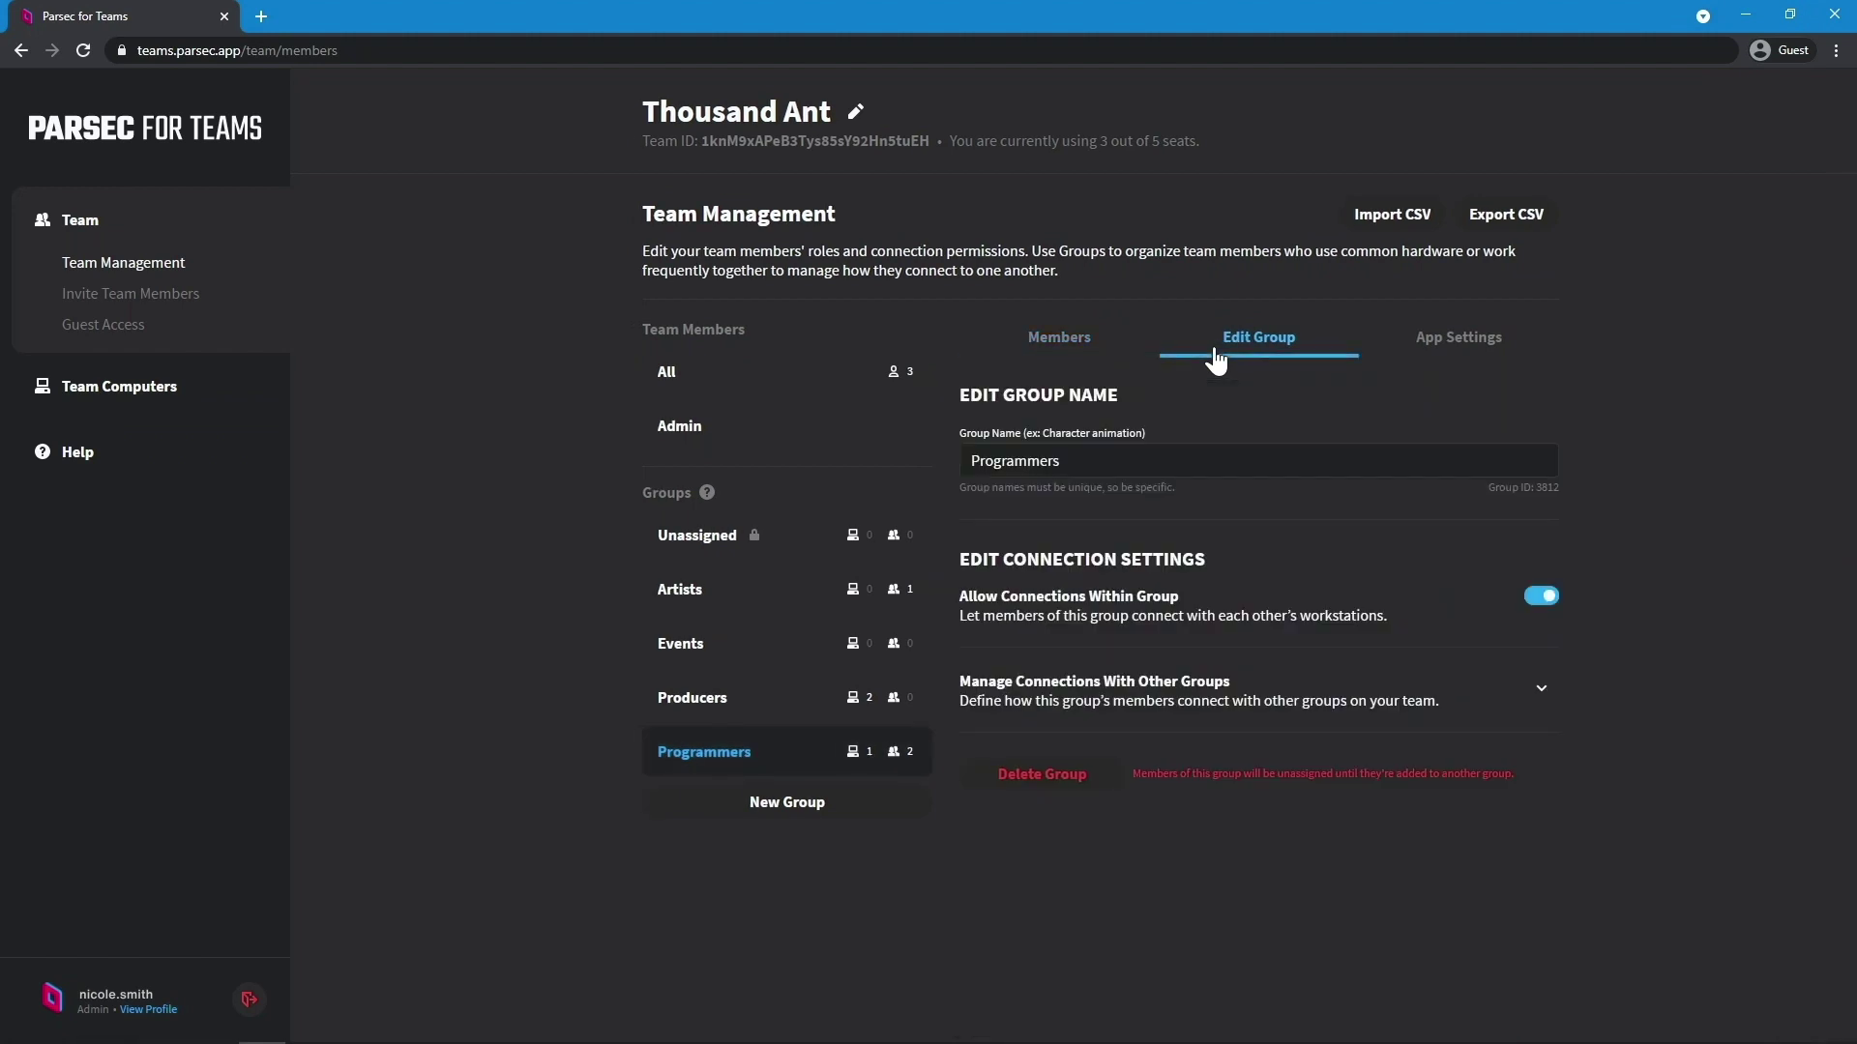
left_click(1540, 690)
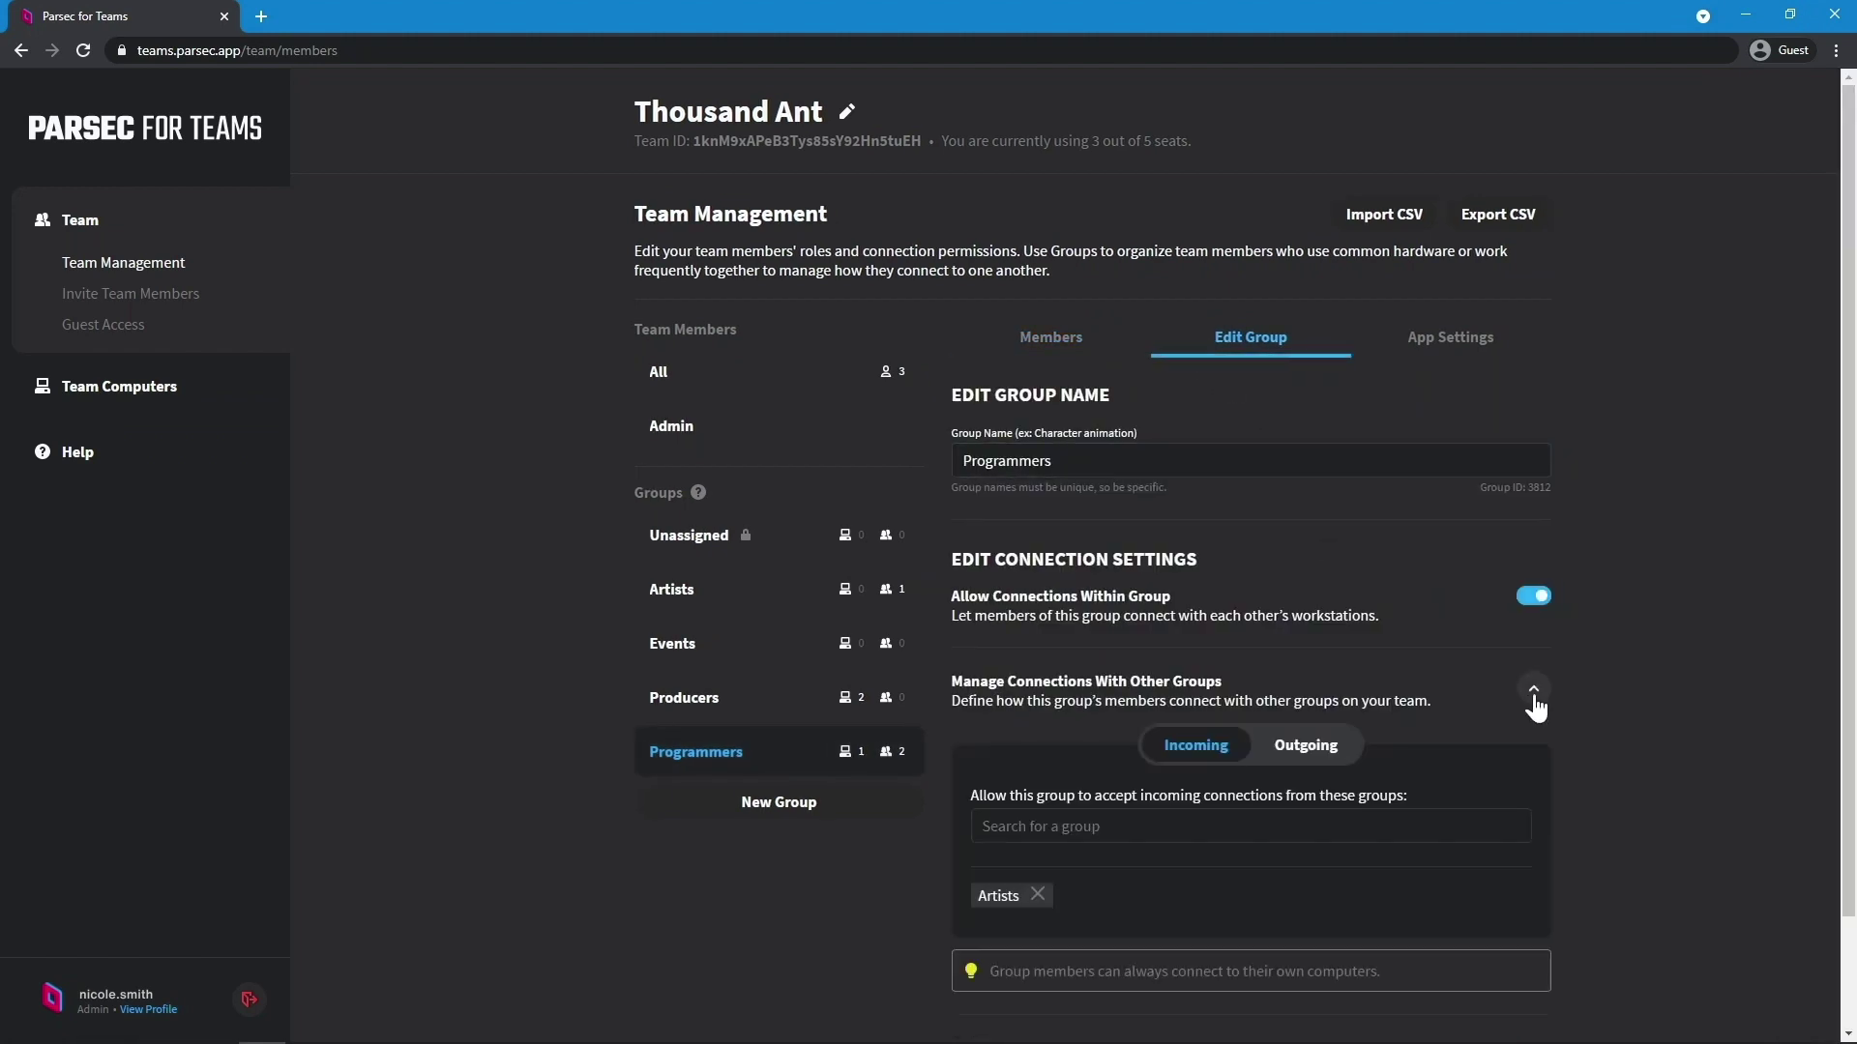
scroll(1851, 518, "down", 2)
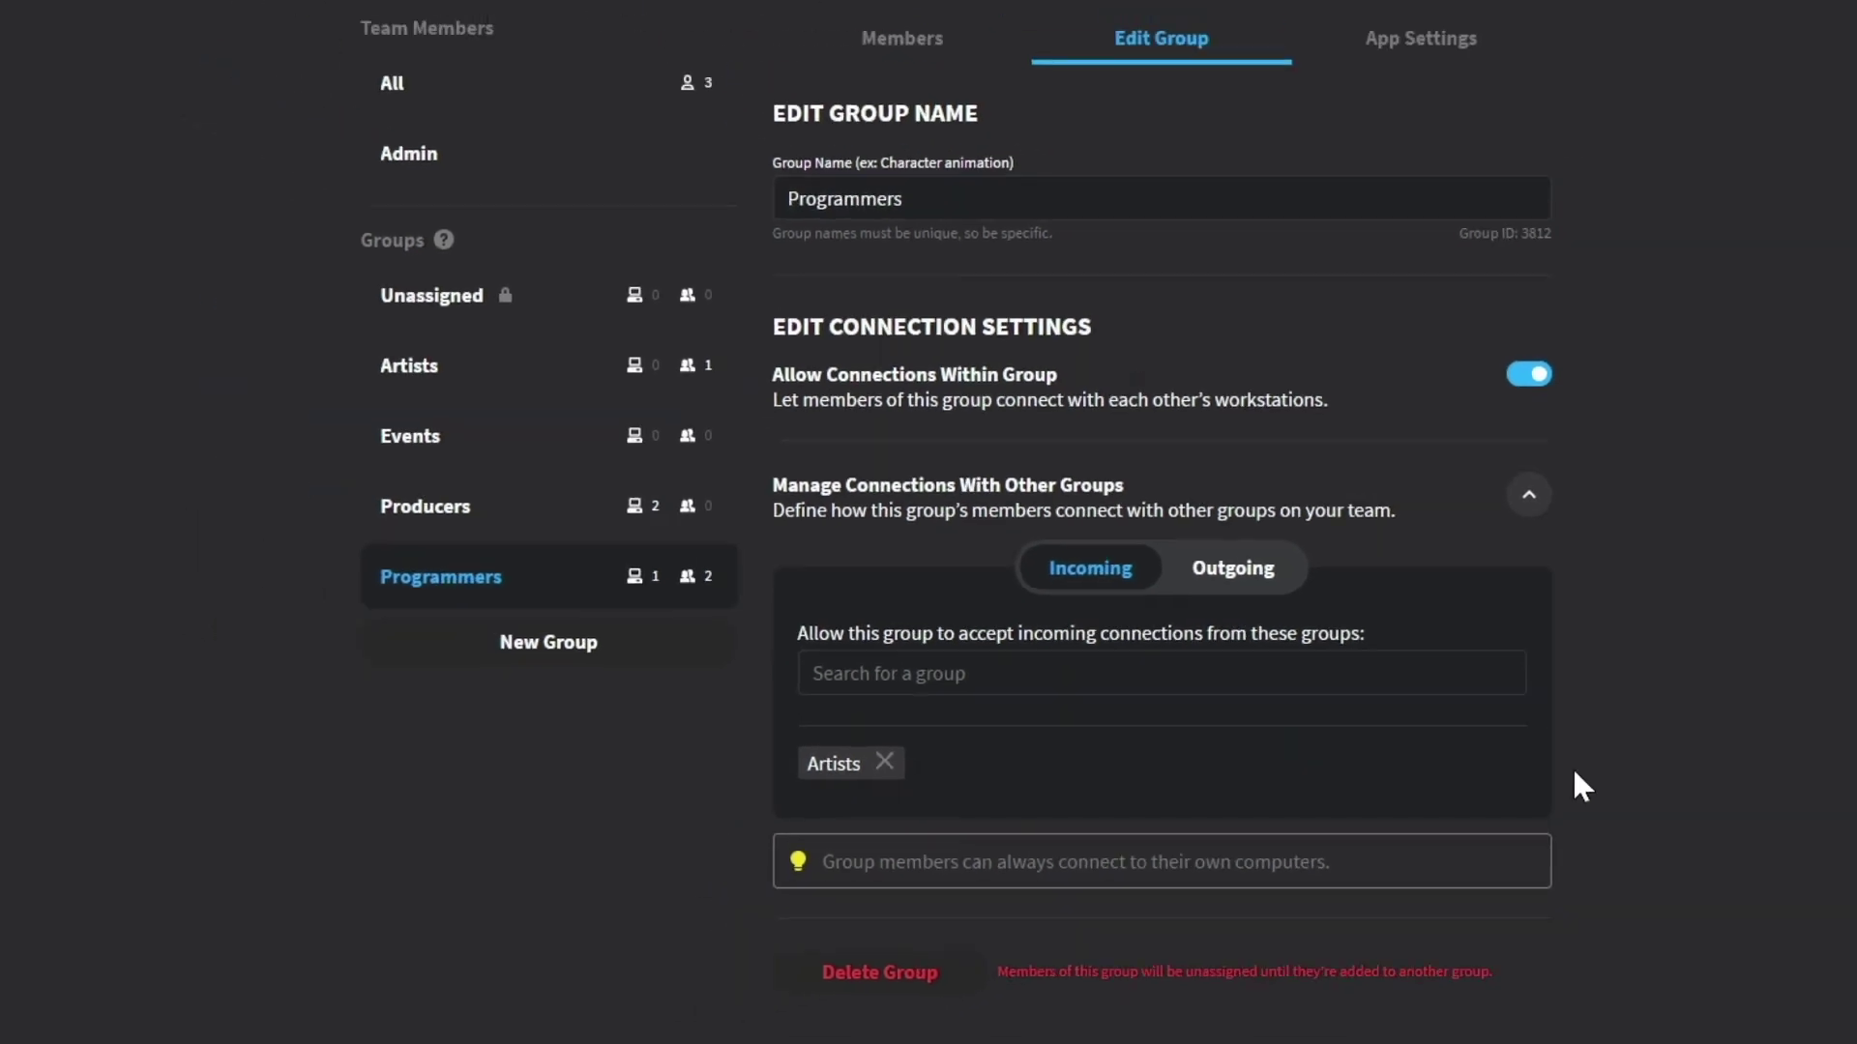
left_click(193, 389)
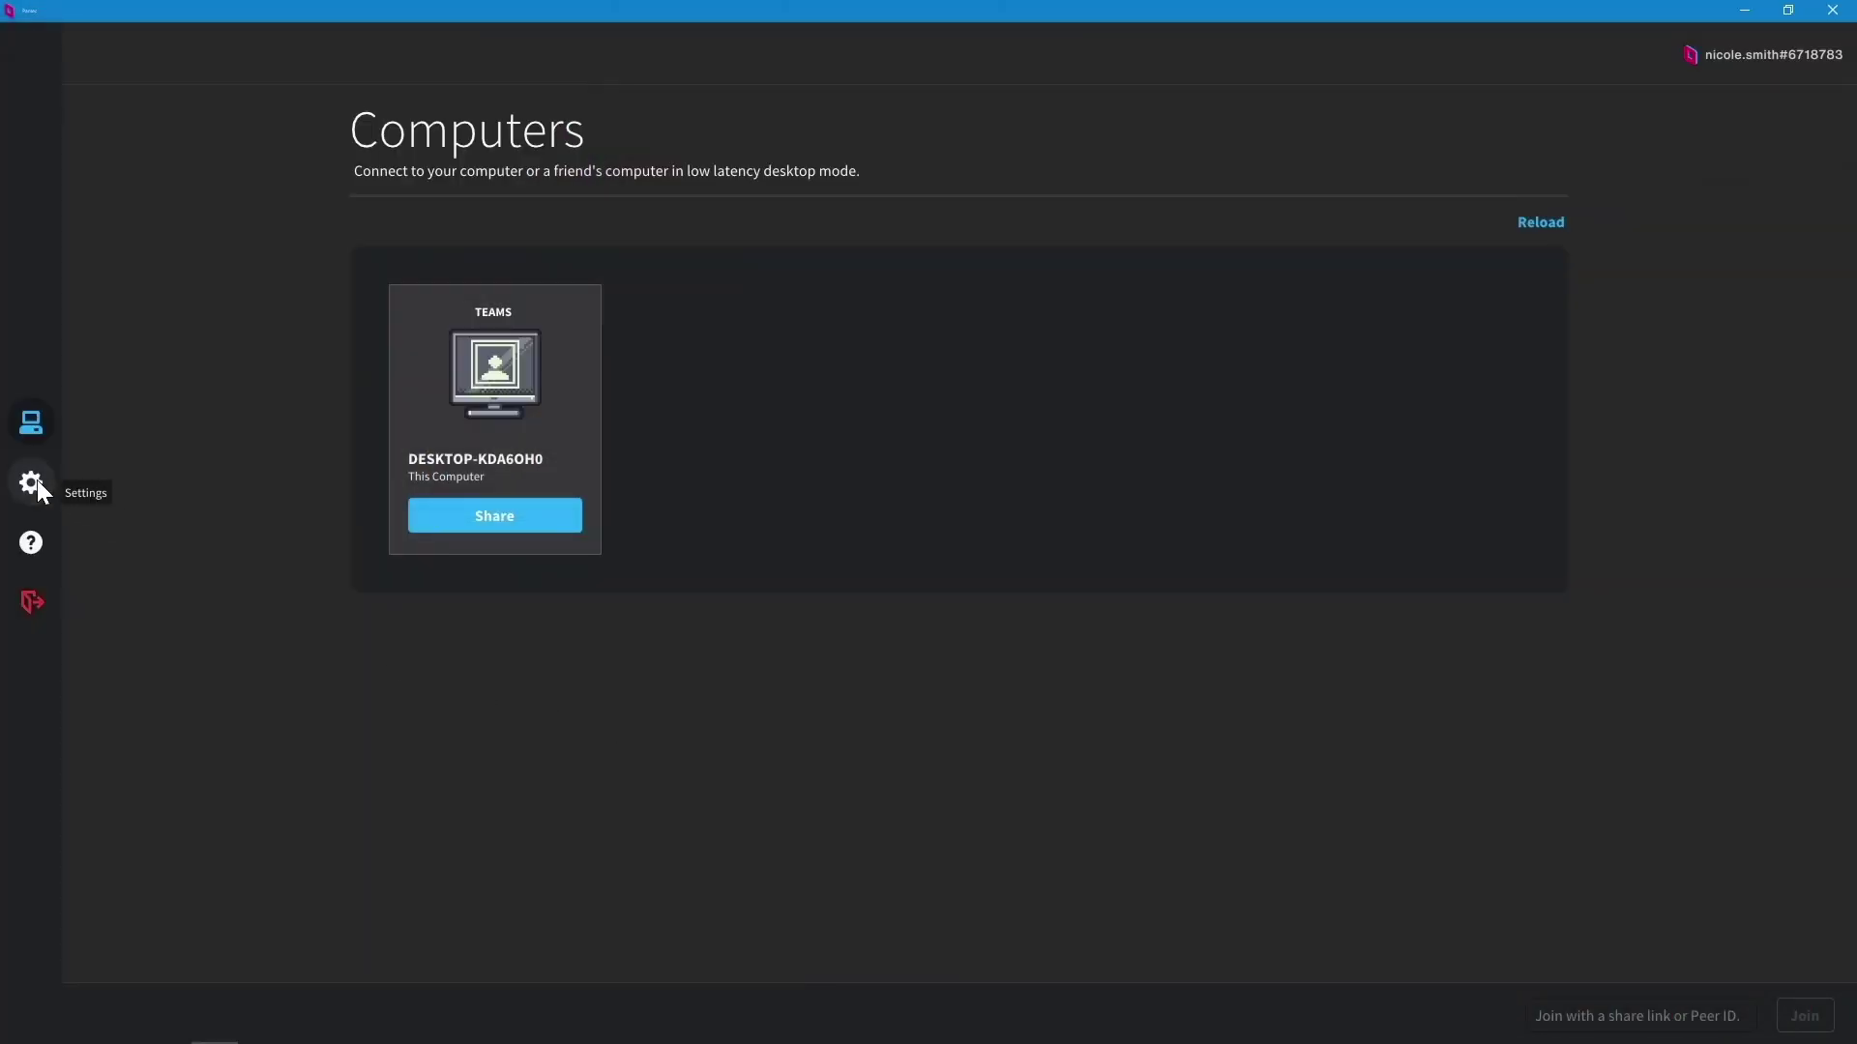
Step: Set the Parsec host name to Game-Development and return to the Computers list
left_click(35, 480)
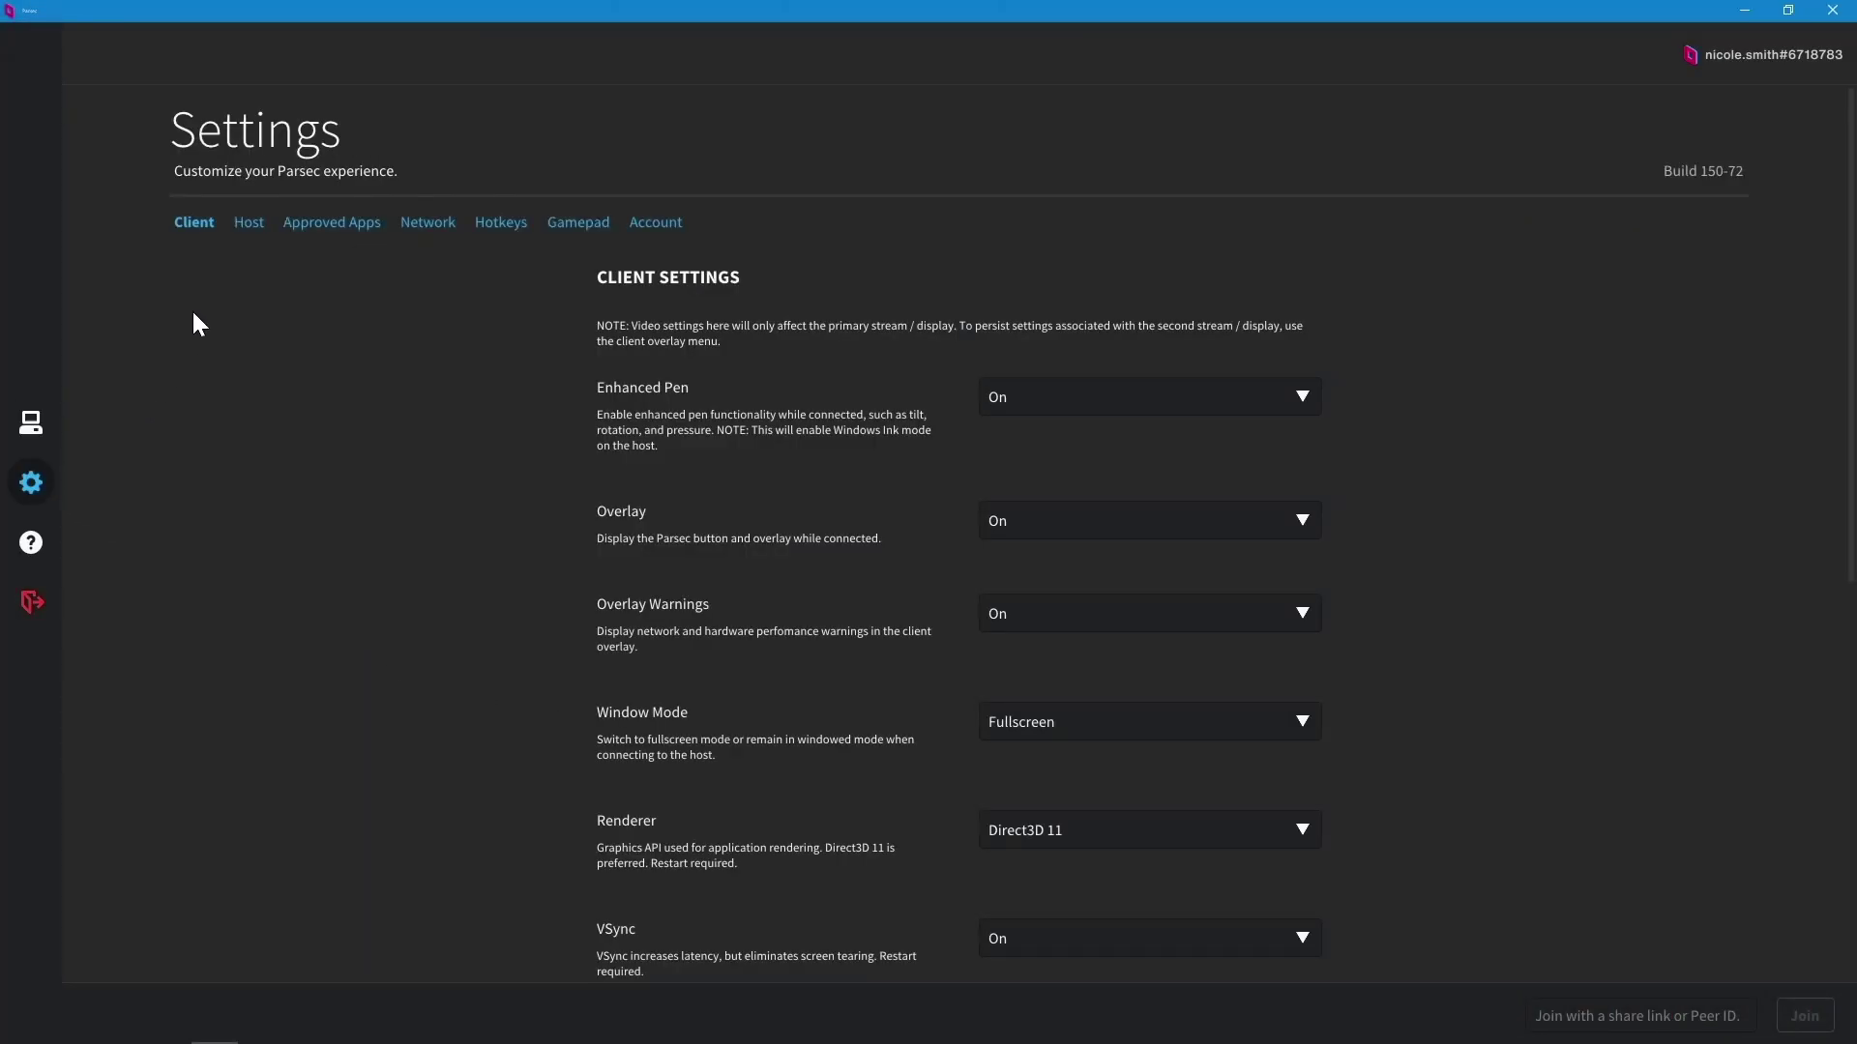
left_click(248, 224)
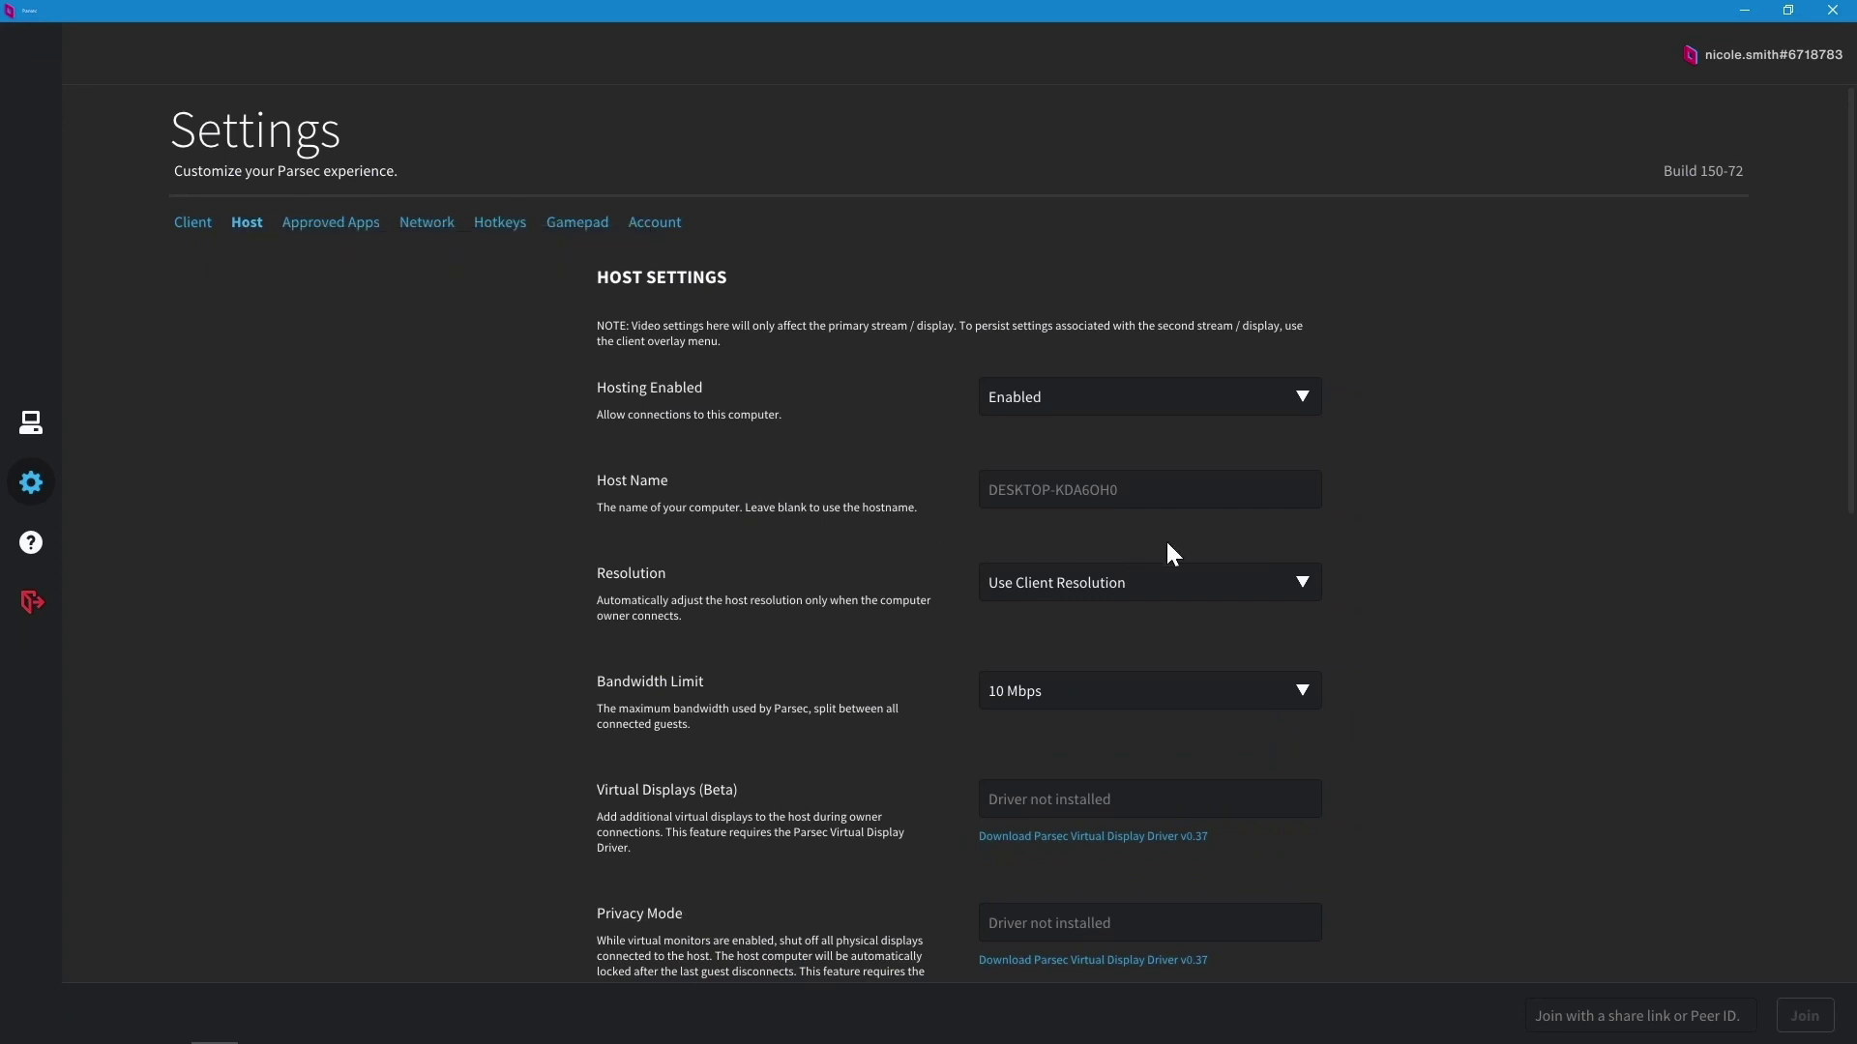
left_click(1168, 497)
type("Game-Dev")
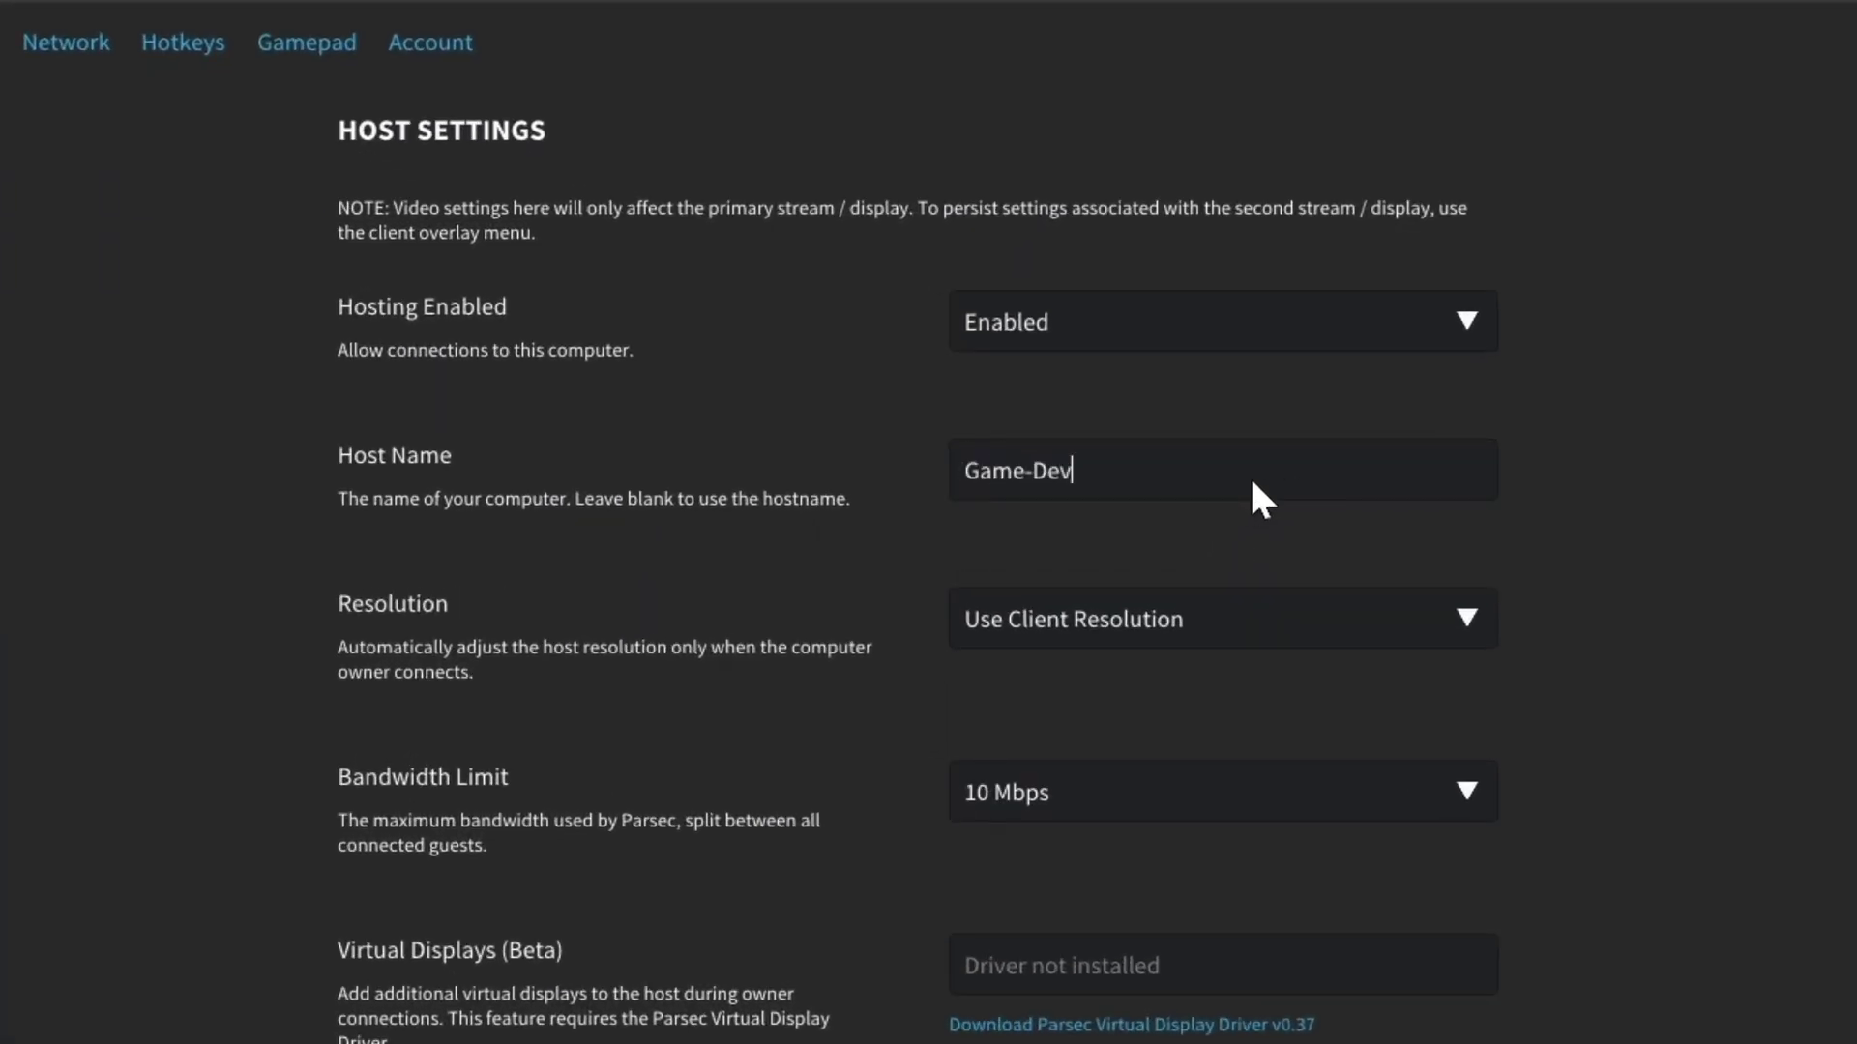
type("elopment")
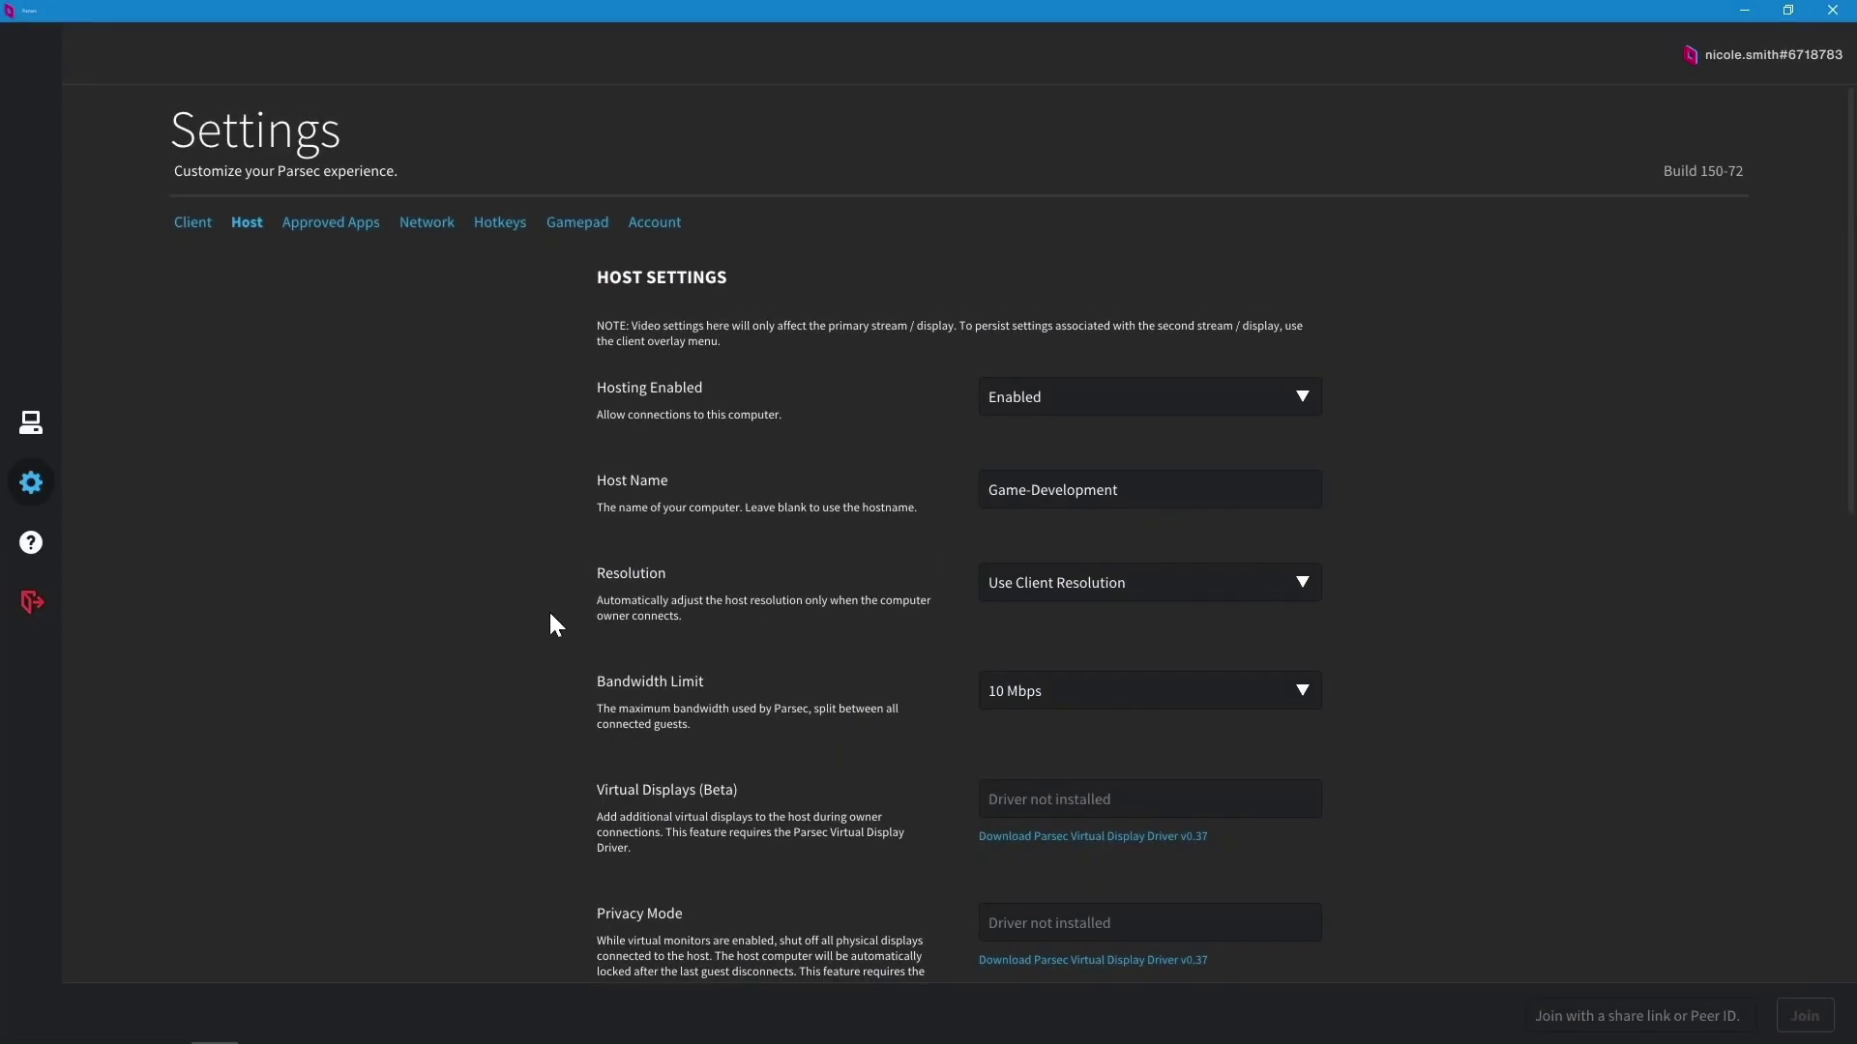
left_click(44, 422)
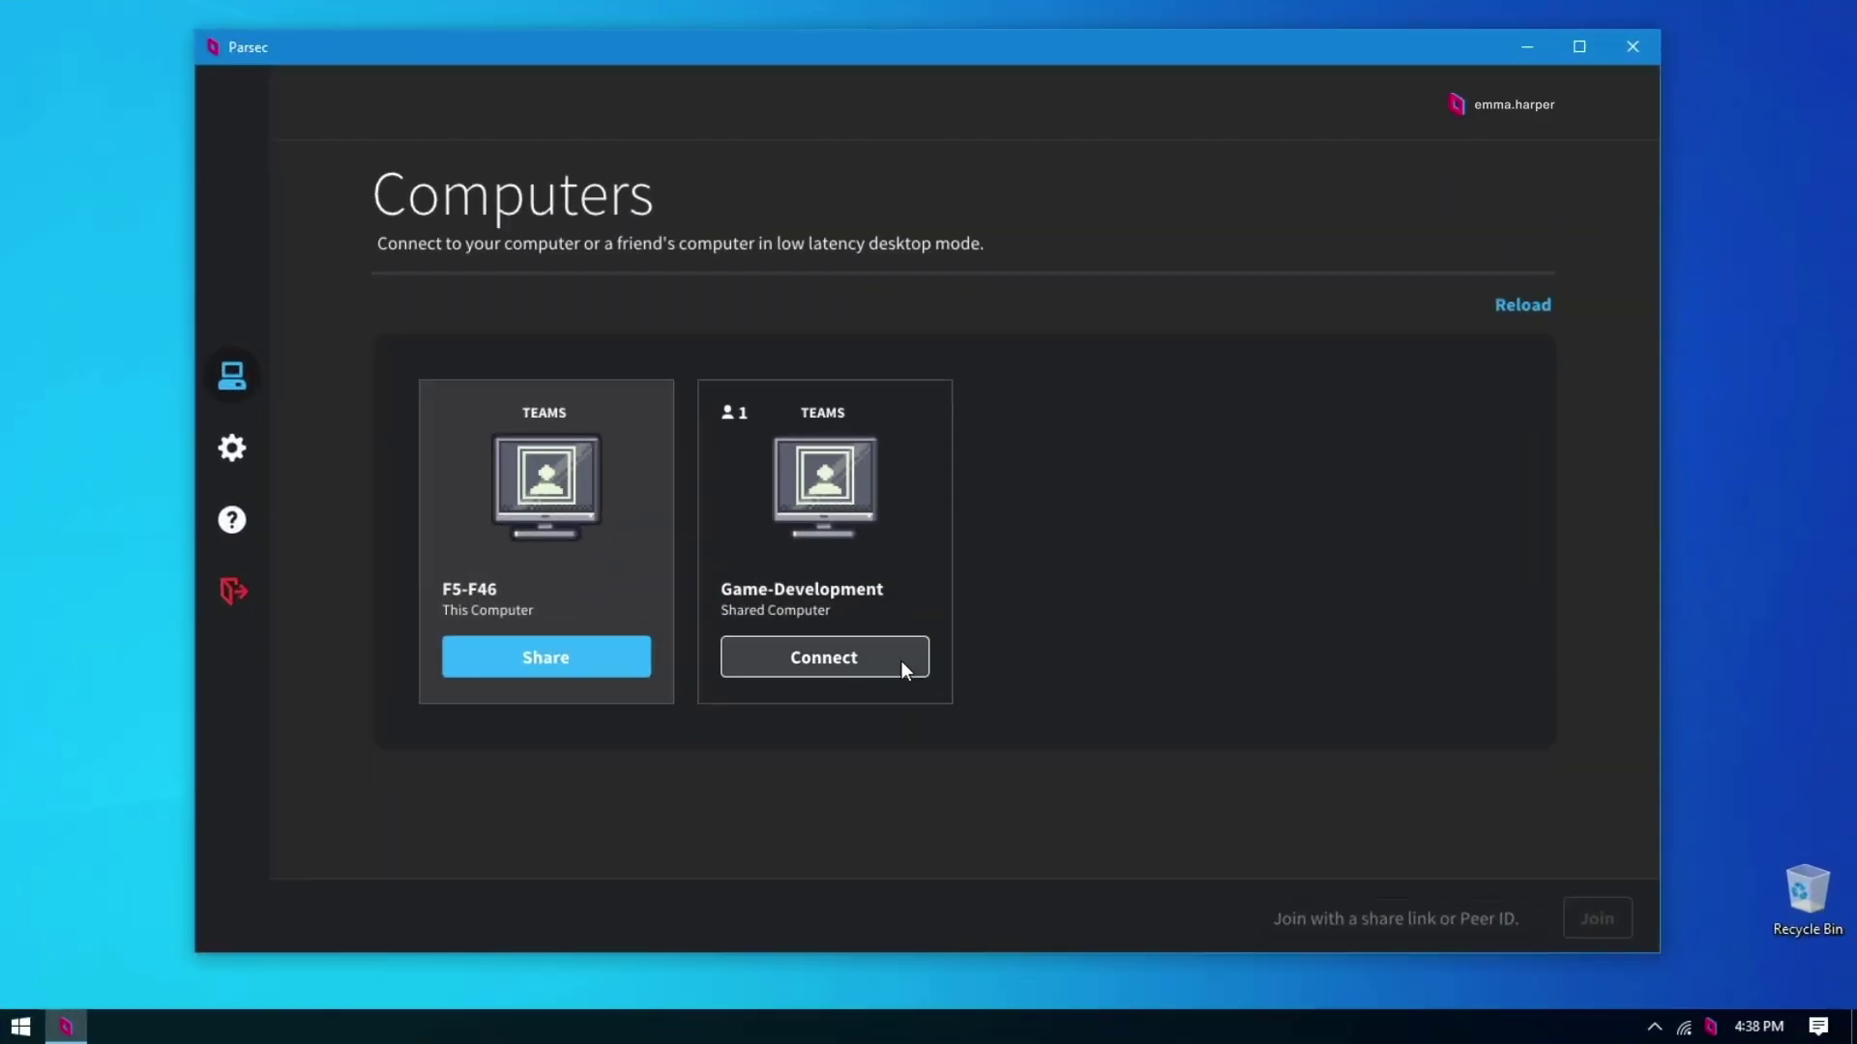
Step: Connect to Game-Development and start a Zoom meeting with computer audio in a floating panel
left_click(901, 663)
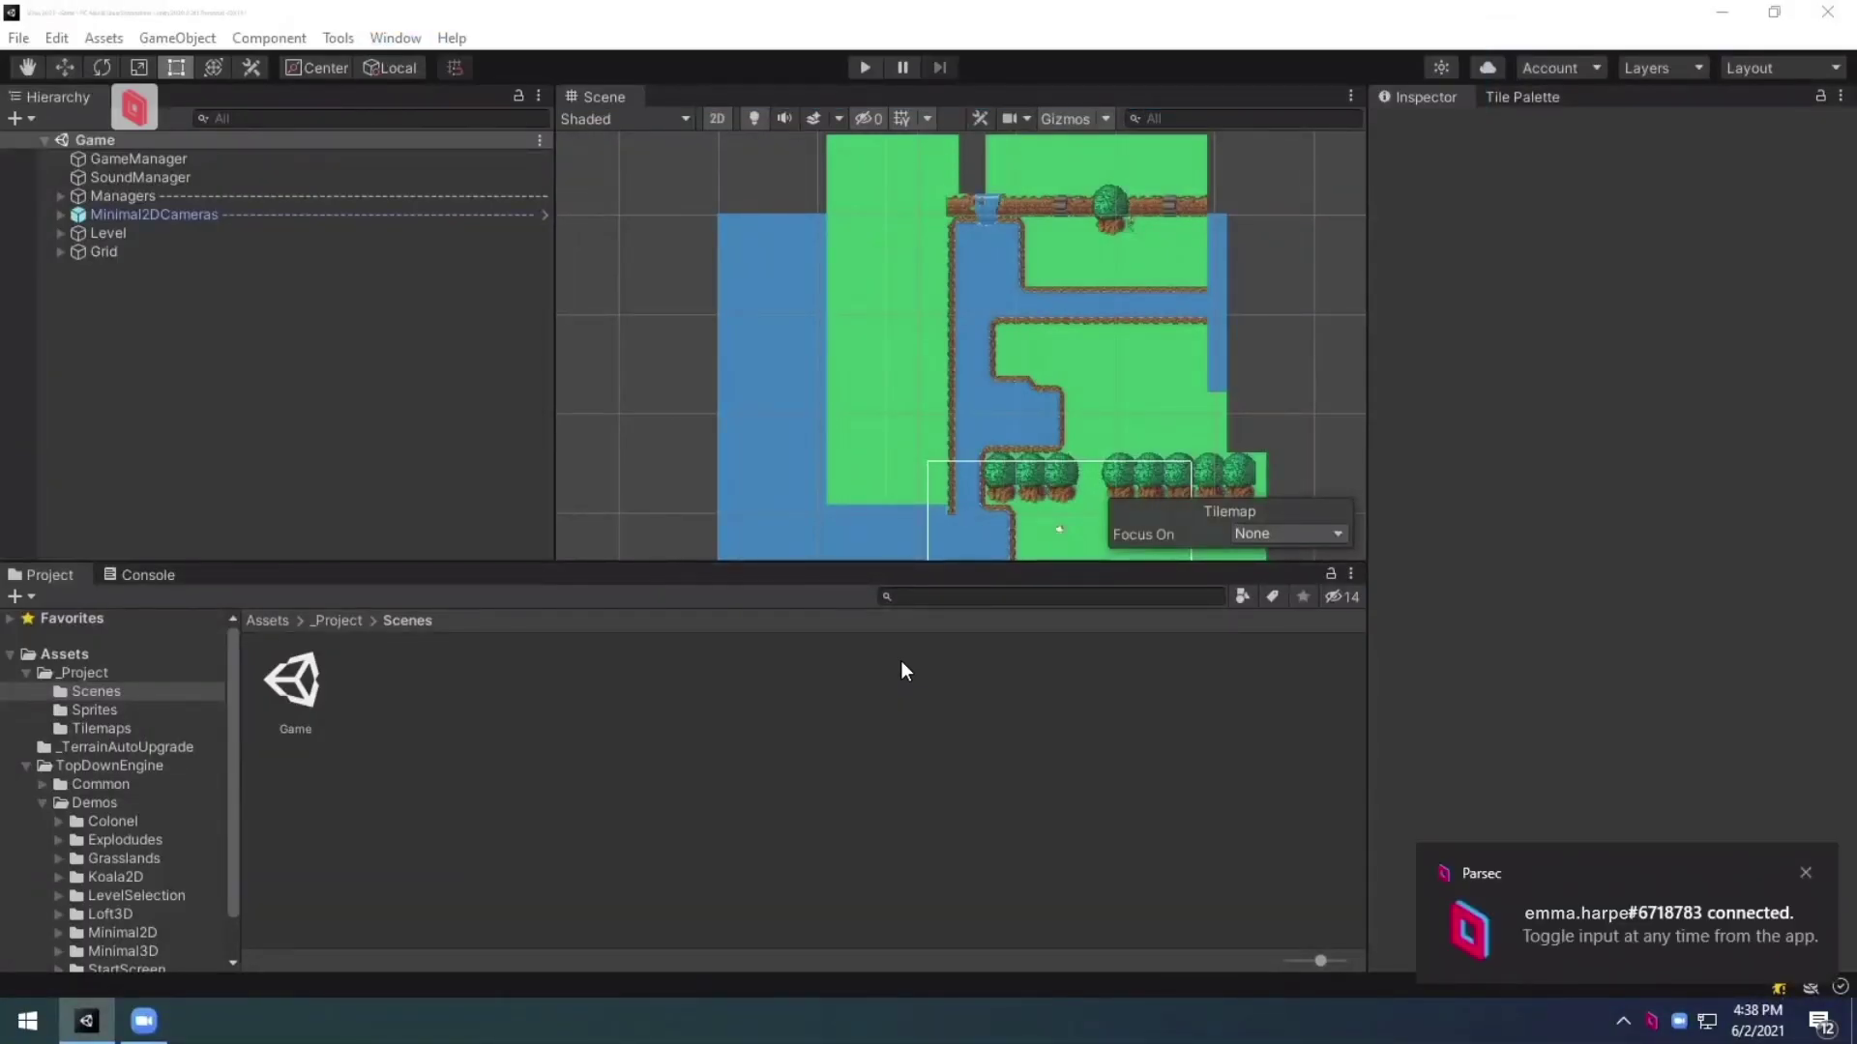
left_click(143, 1021)
left_click(513, 440)
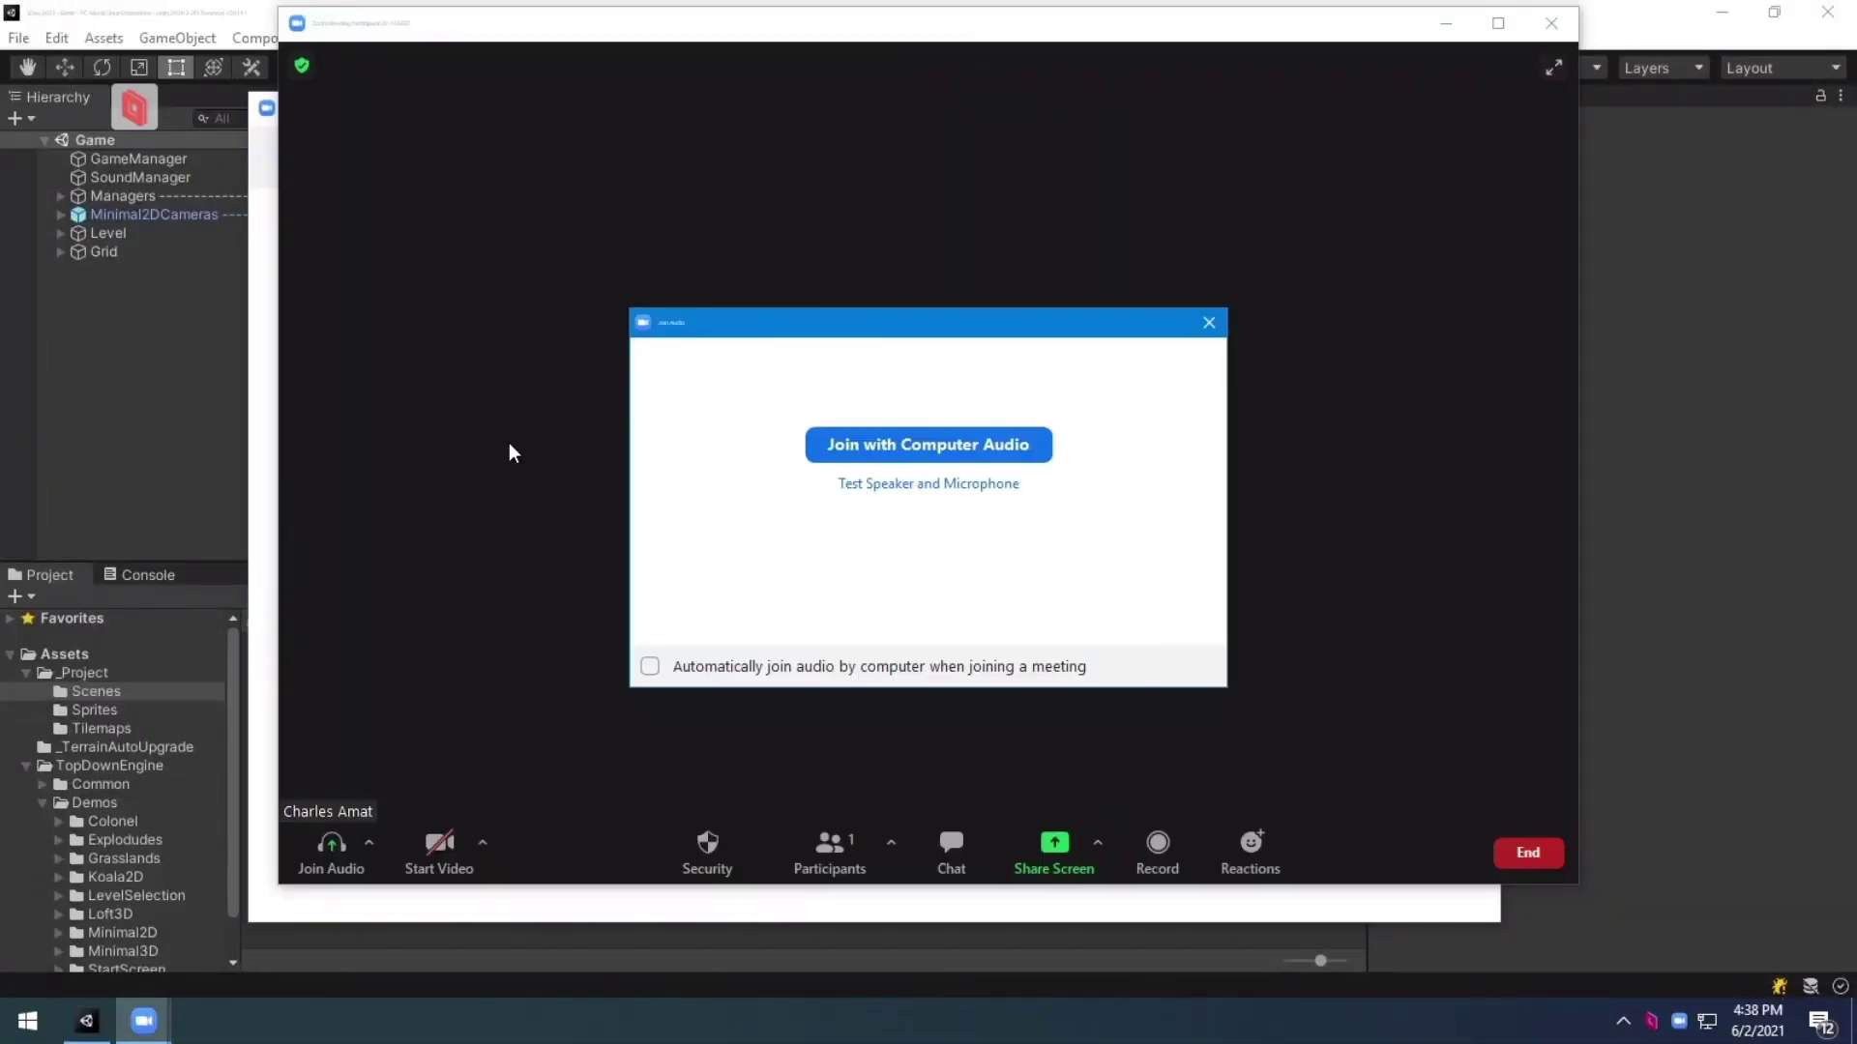
left_click(827, 444)
left_click(1758, 580)
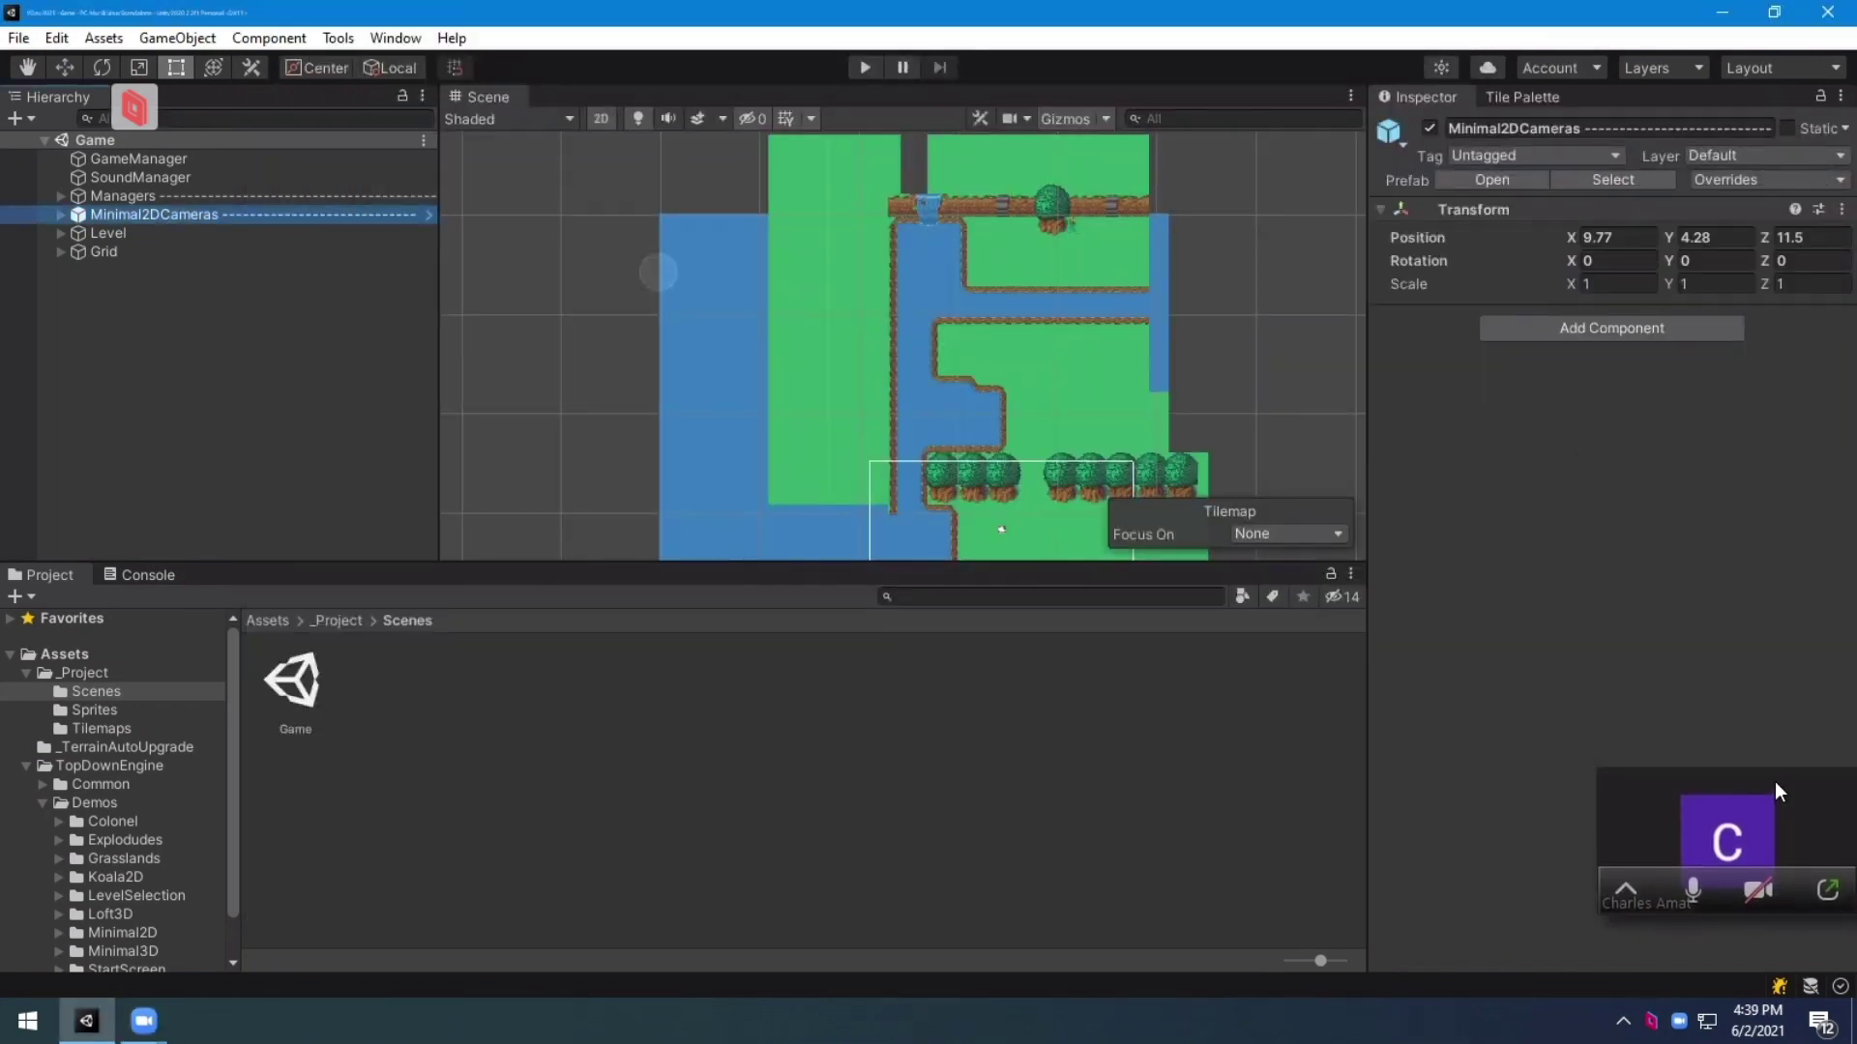
Step: Switch the stream to the second Generic PnP Monitor showing the Unity editor
left_click(143, 114)
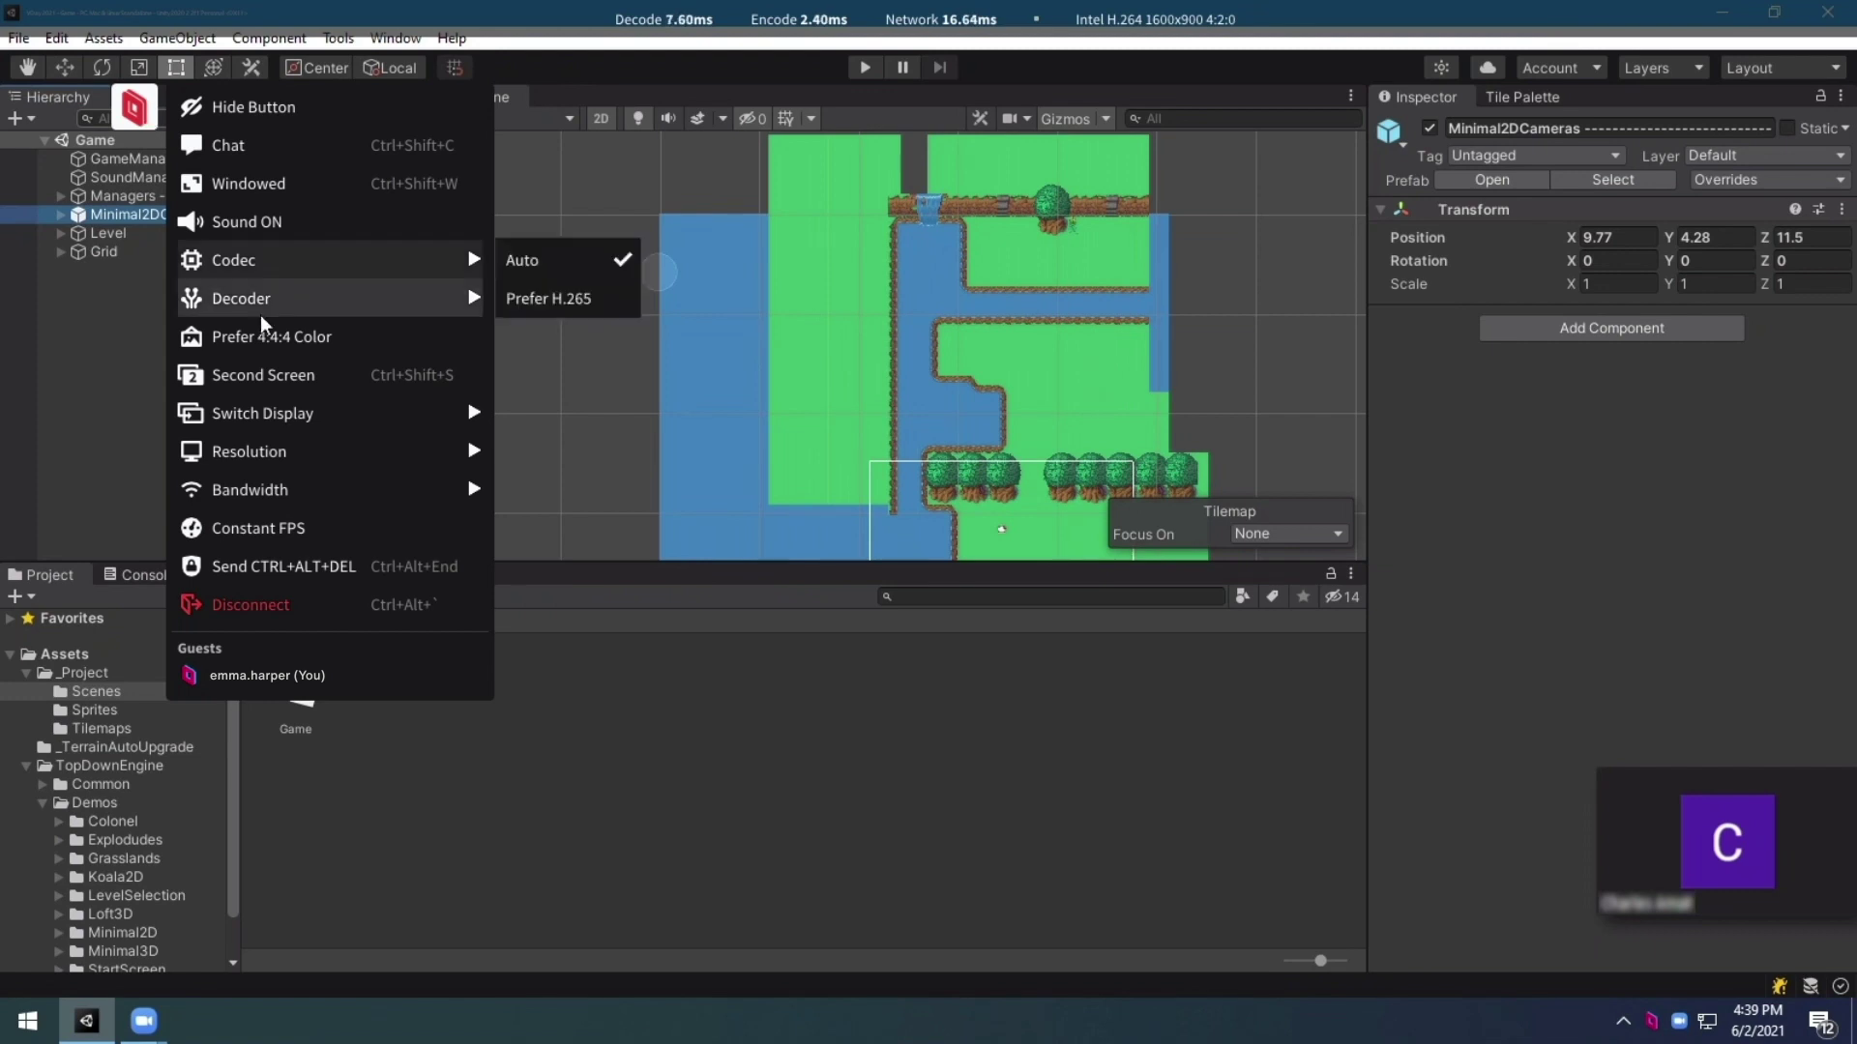
mouse_move(277, 406)
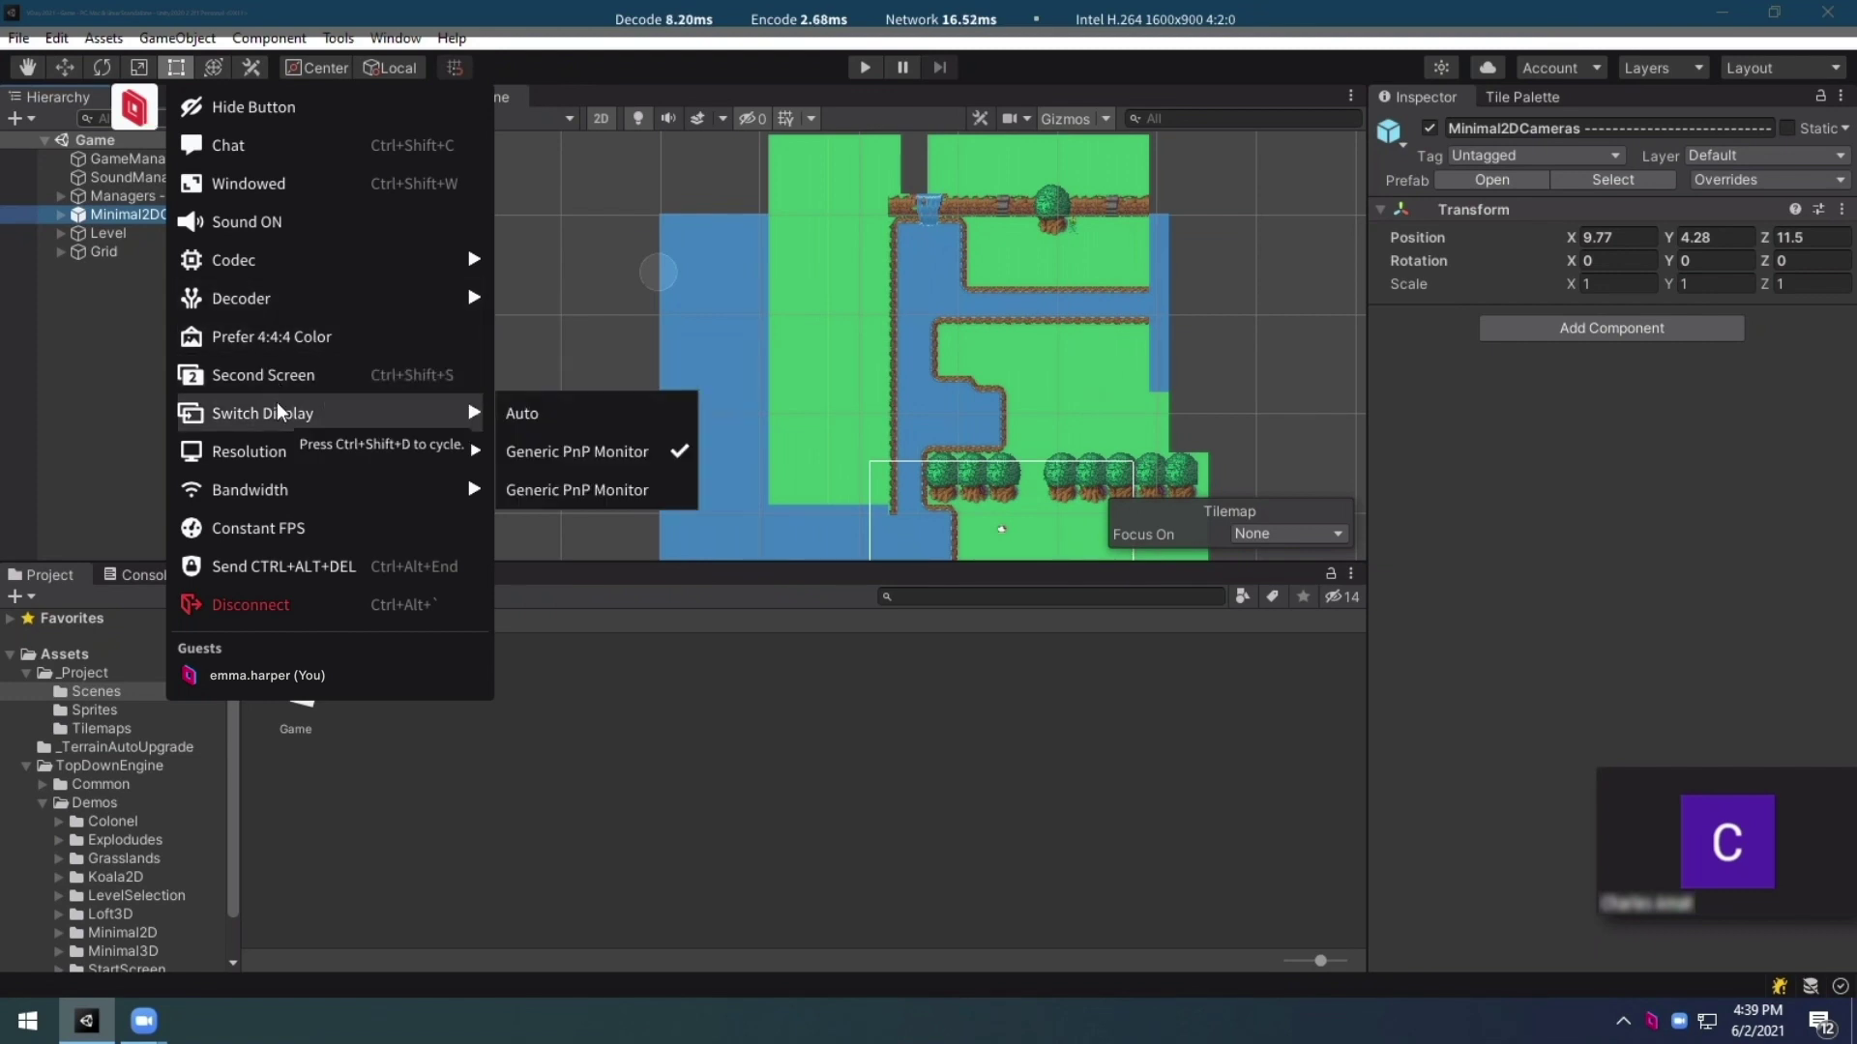
left_click(544, 487)
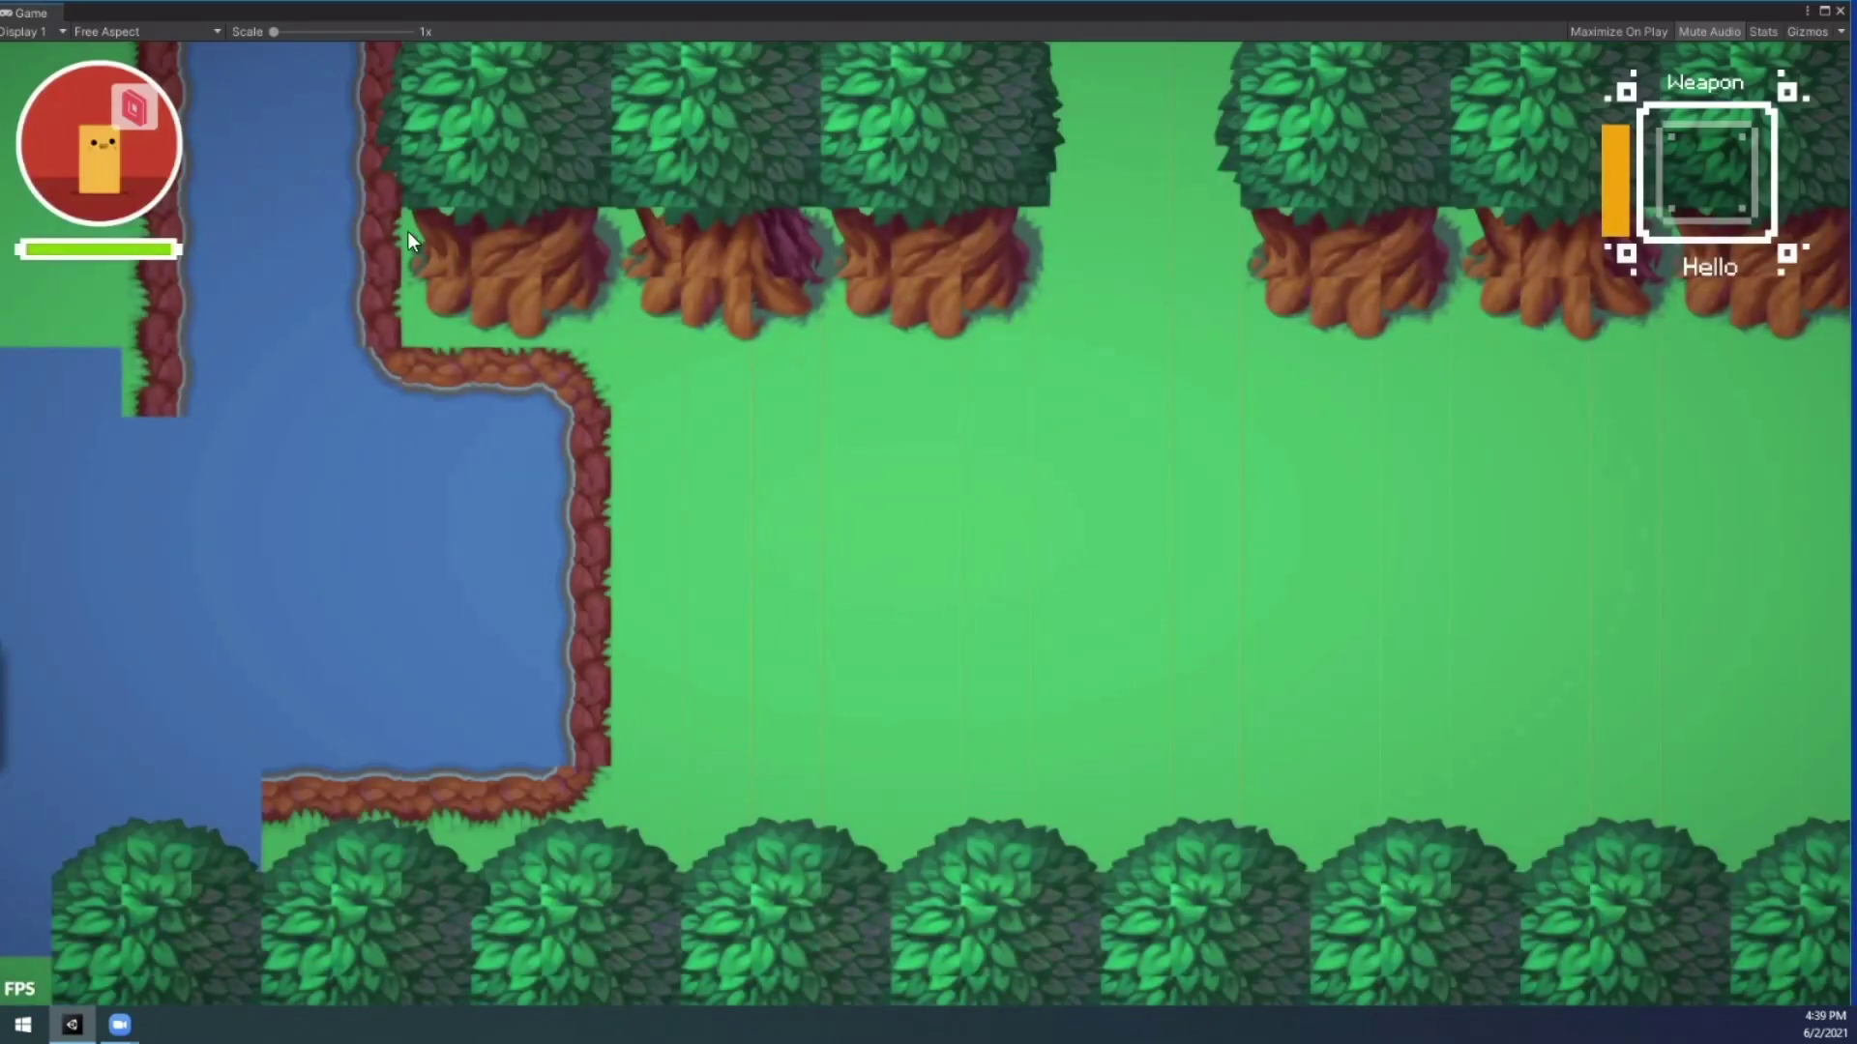
left_click(155, 119)
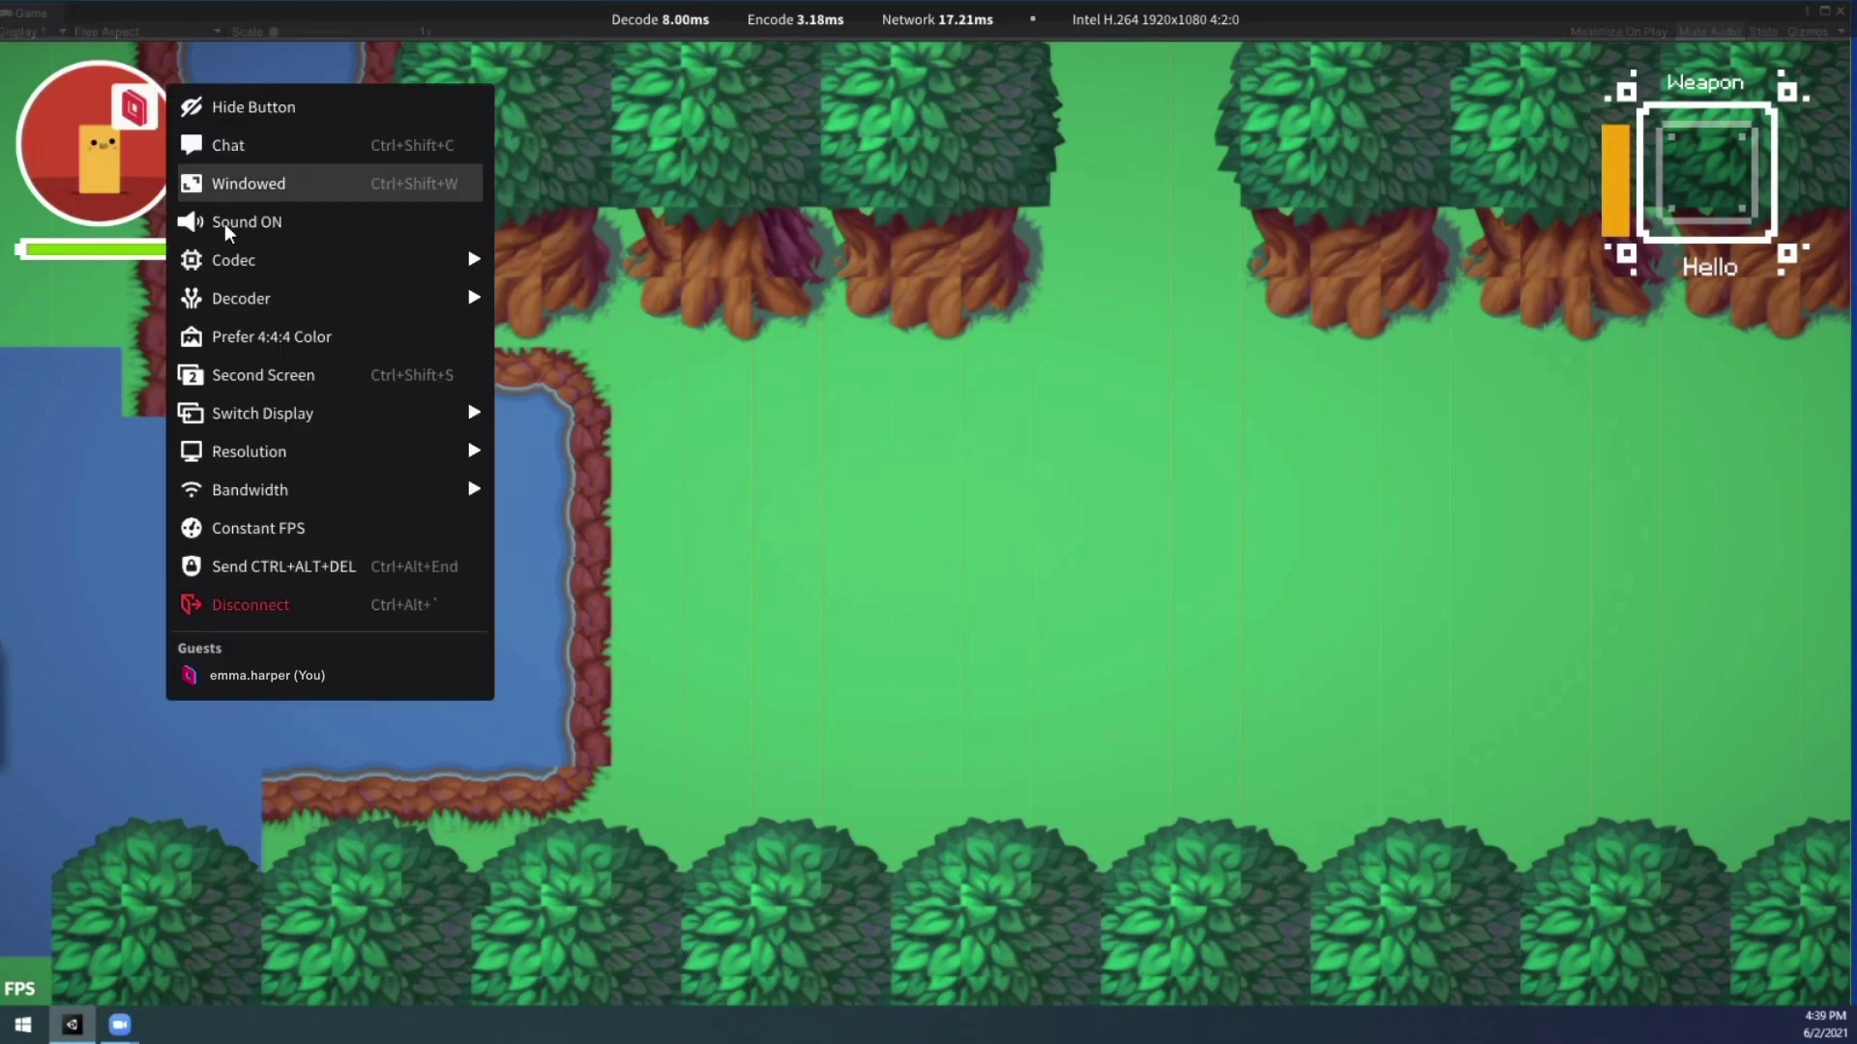
mouse_move(302, 409)
left_click(513, 452)
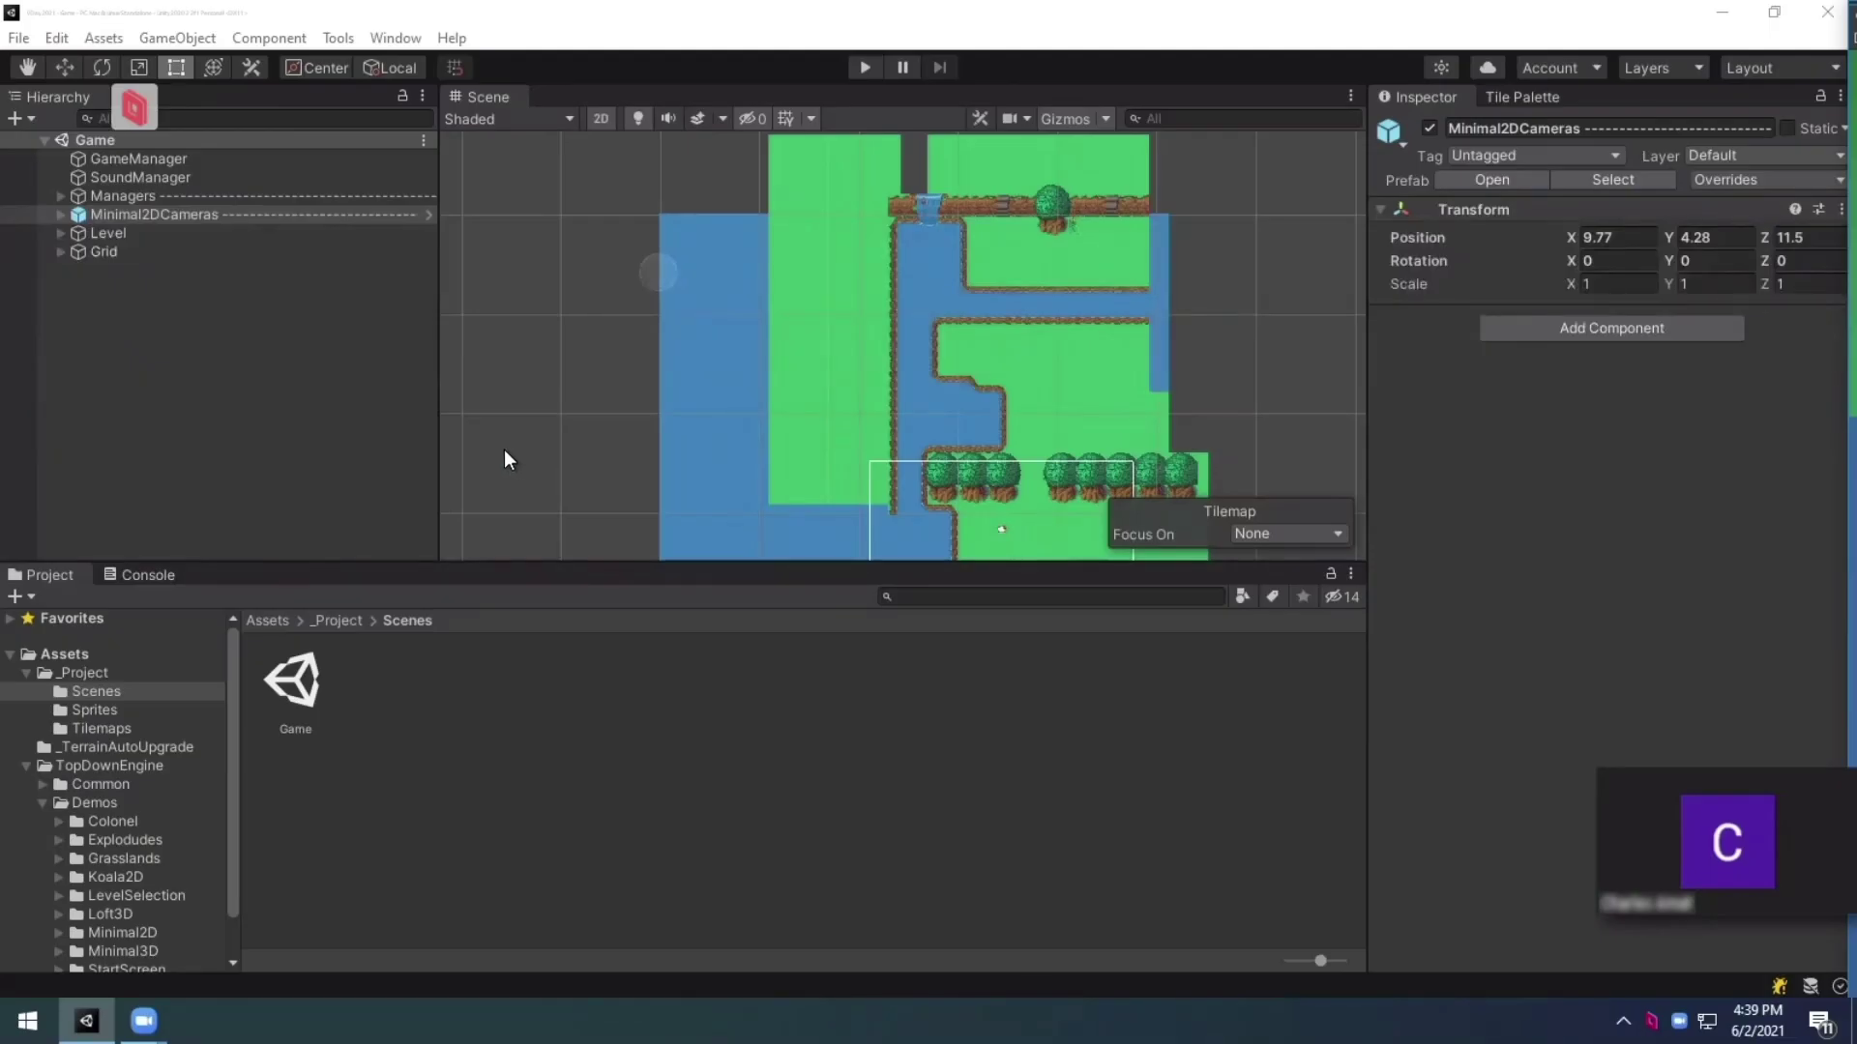
Step: Show the game on a Second Screen window beside a windowed Unity stream, arranging both
left_click(145, 121)
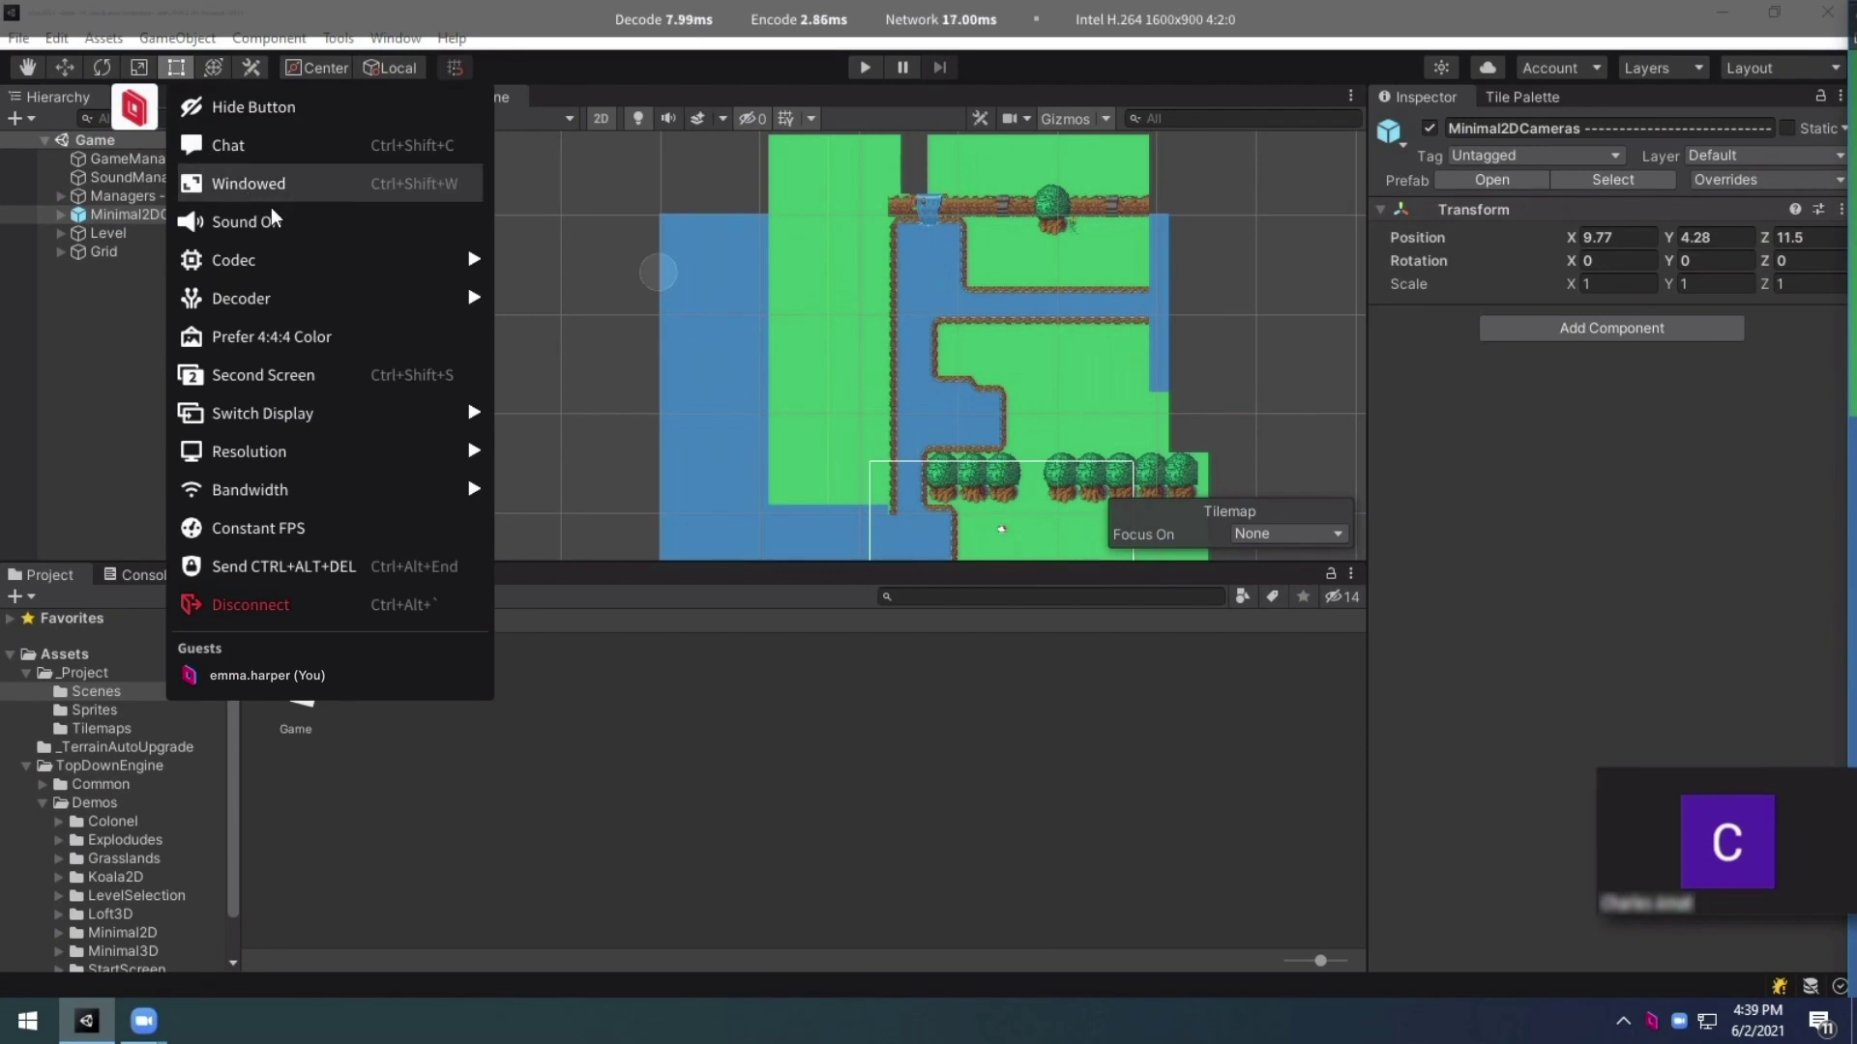
mouse_move(299, 253)
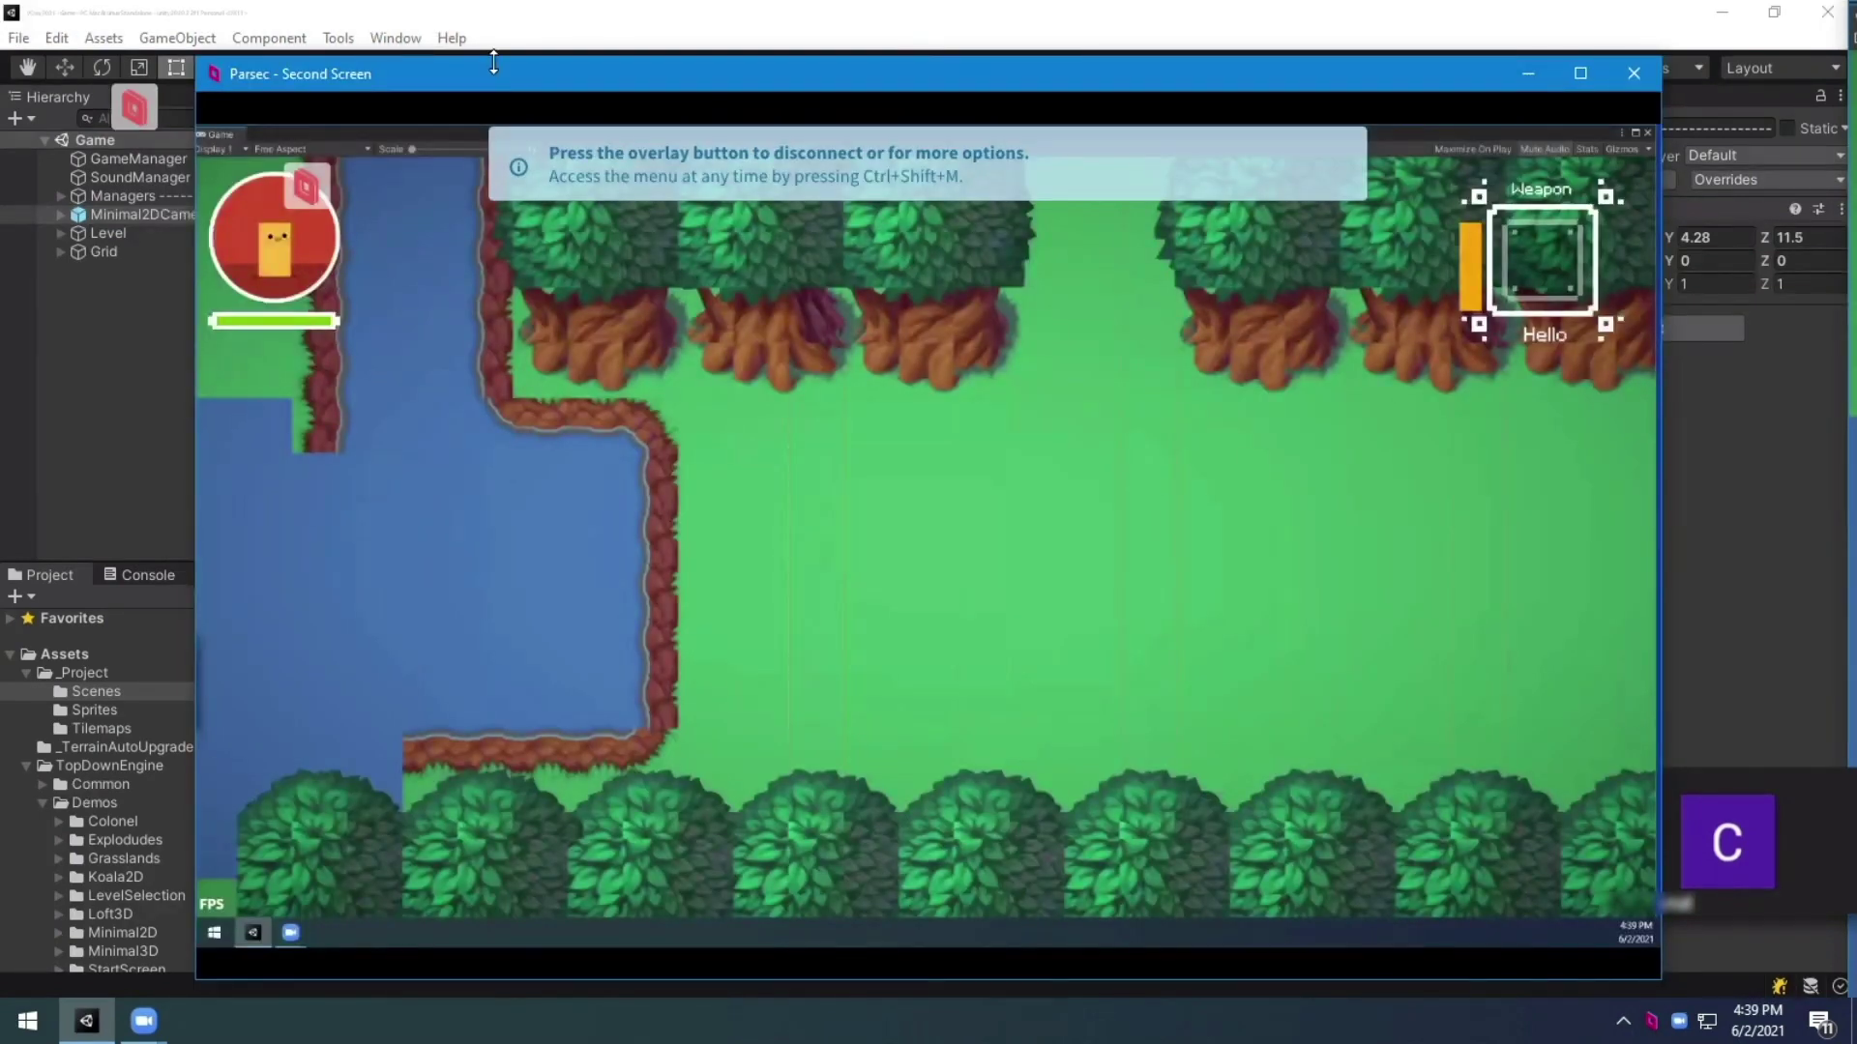
left_click_drag(493, 62, 587, 102)
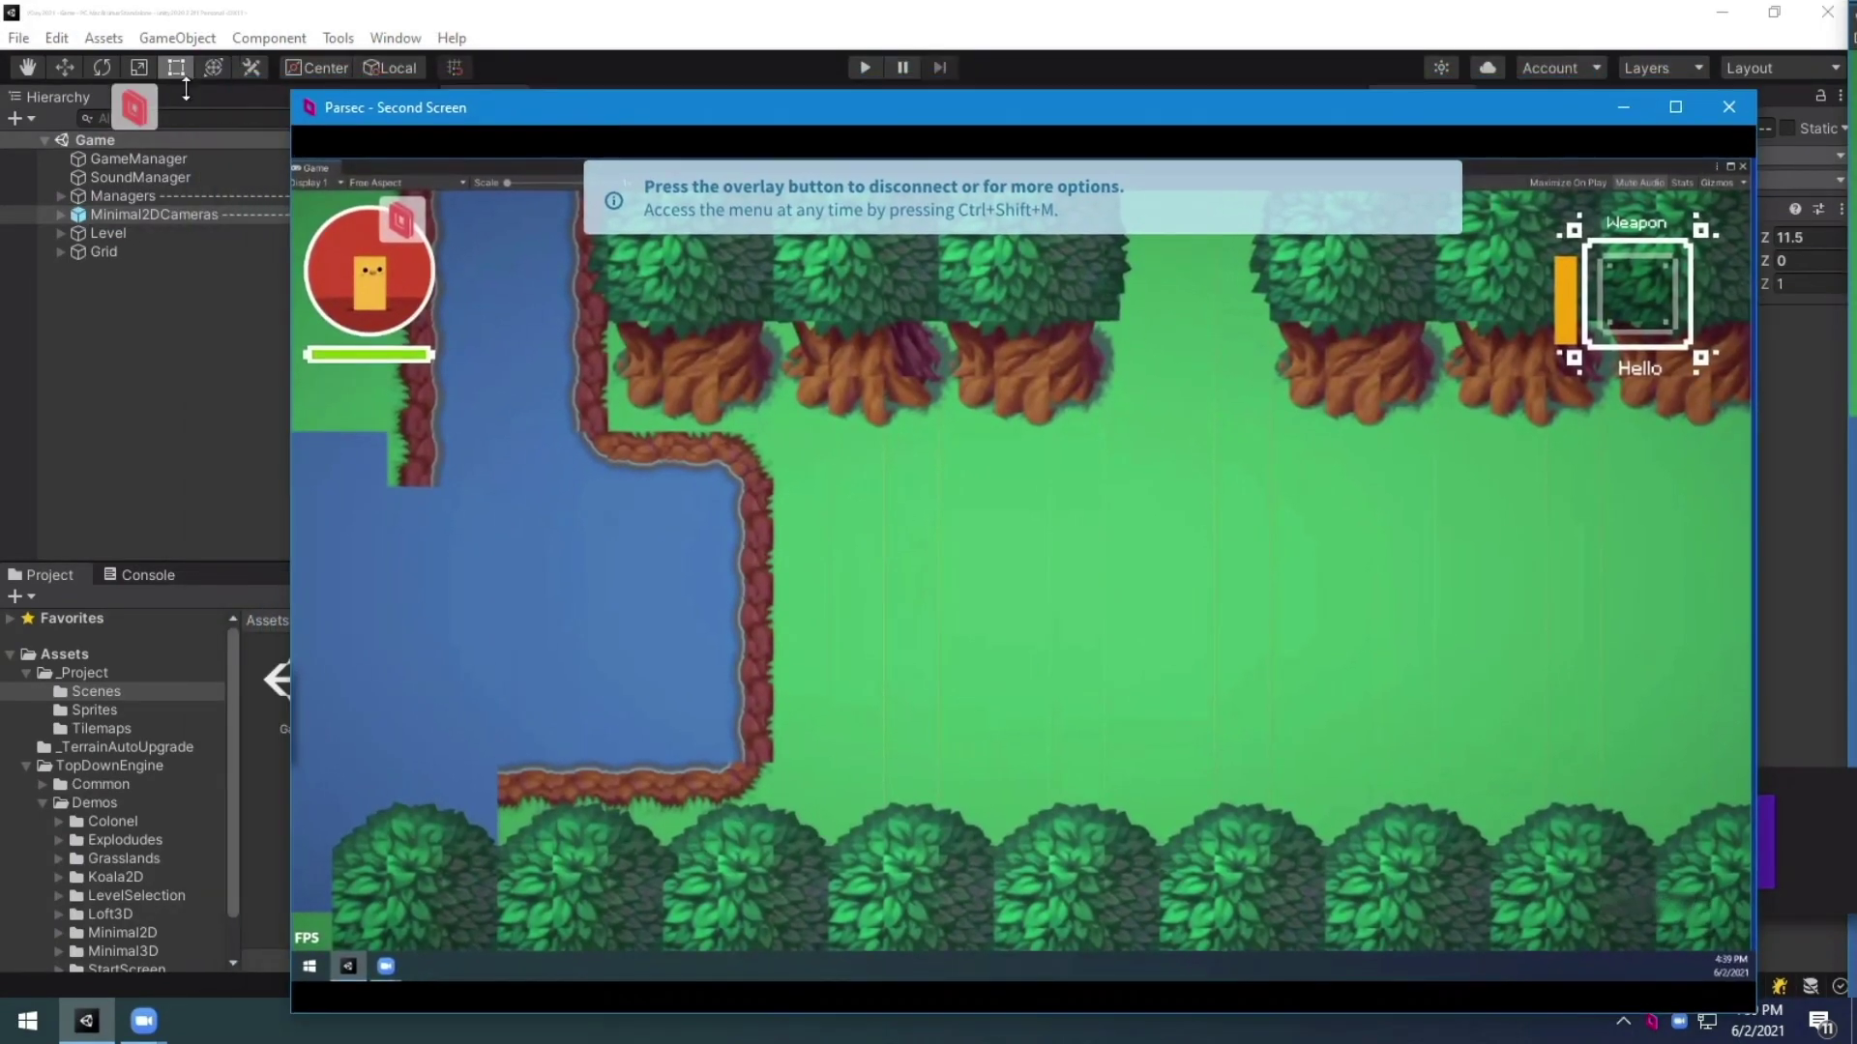
left_click(145, 111)
left_click(244, 185)
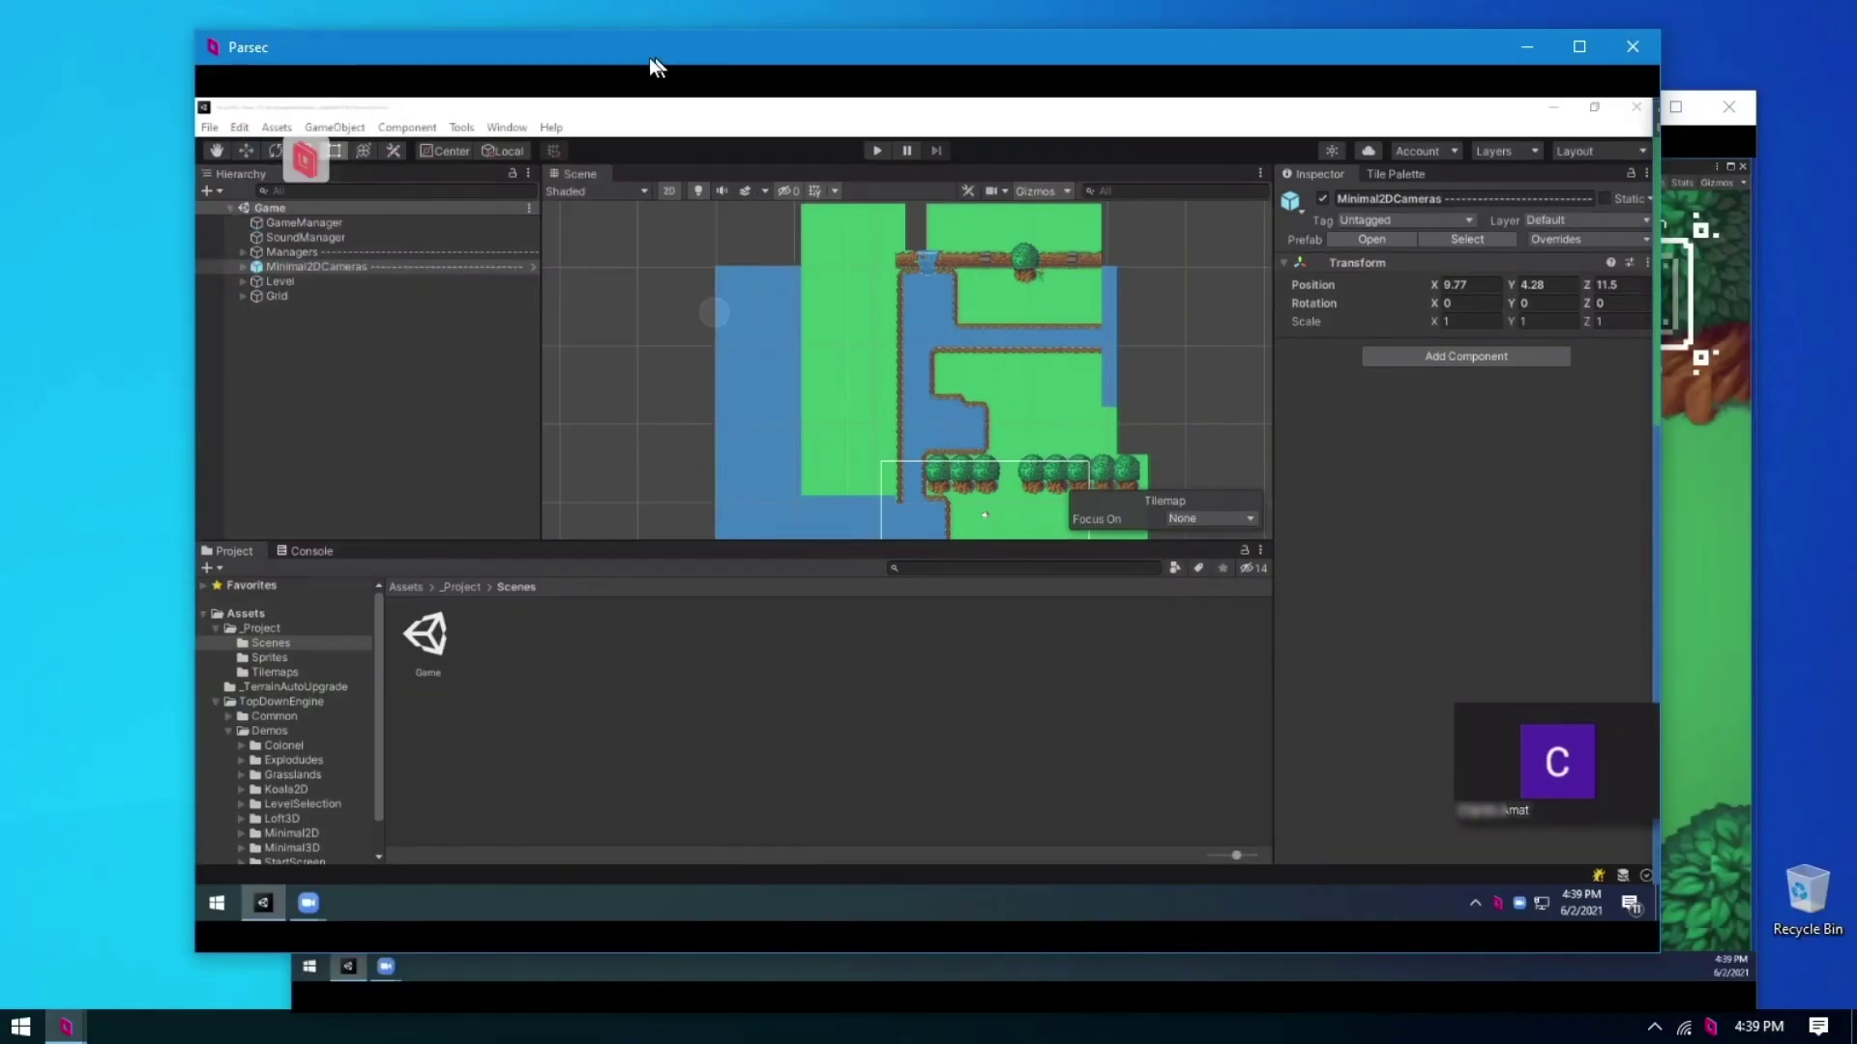
left_click_drag(648, 56, 489, 48)
left_click_drag(1533, 114, 1610, 97)
left_click(1157, 33)
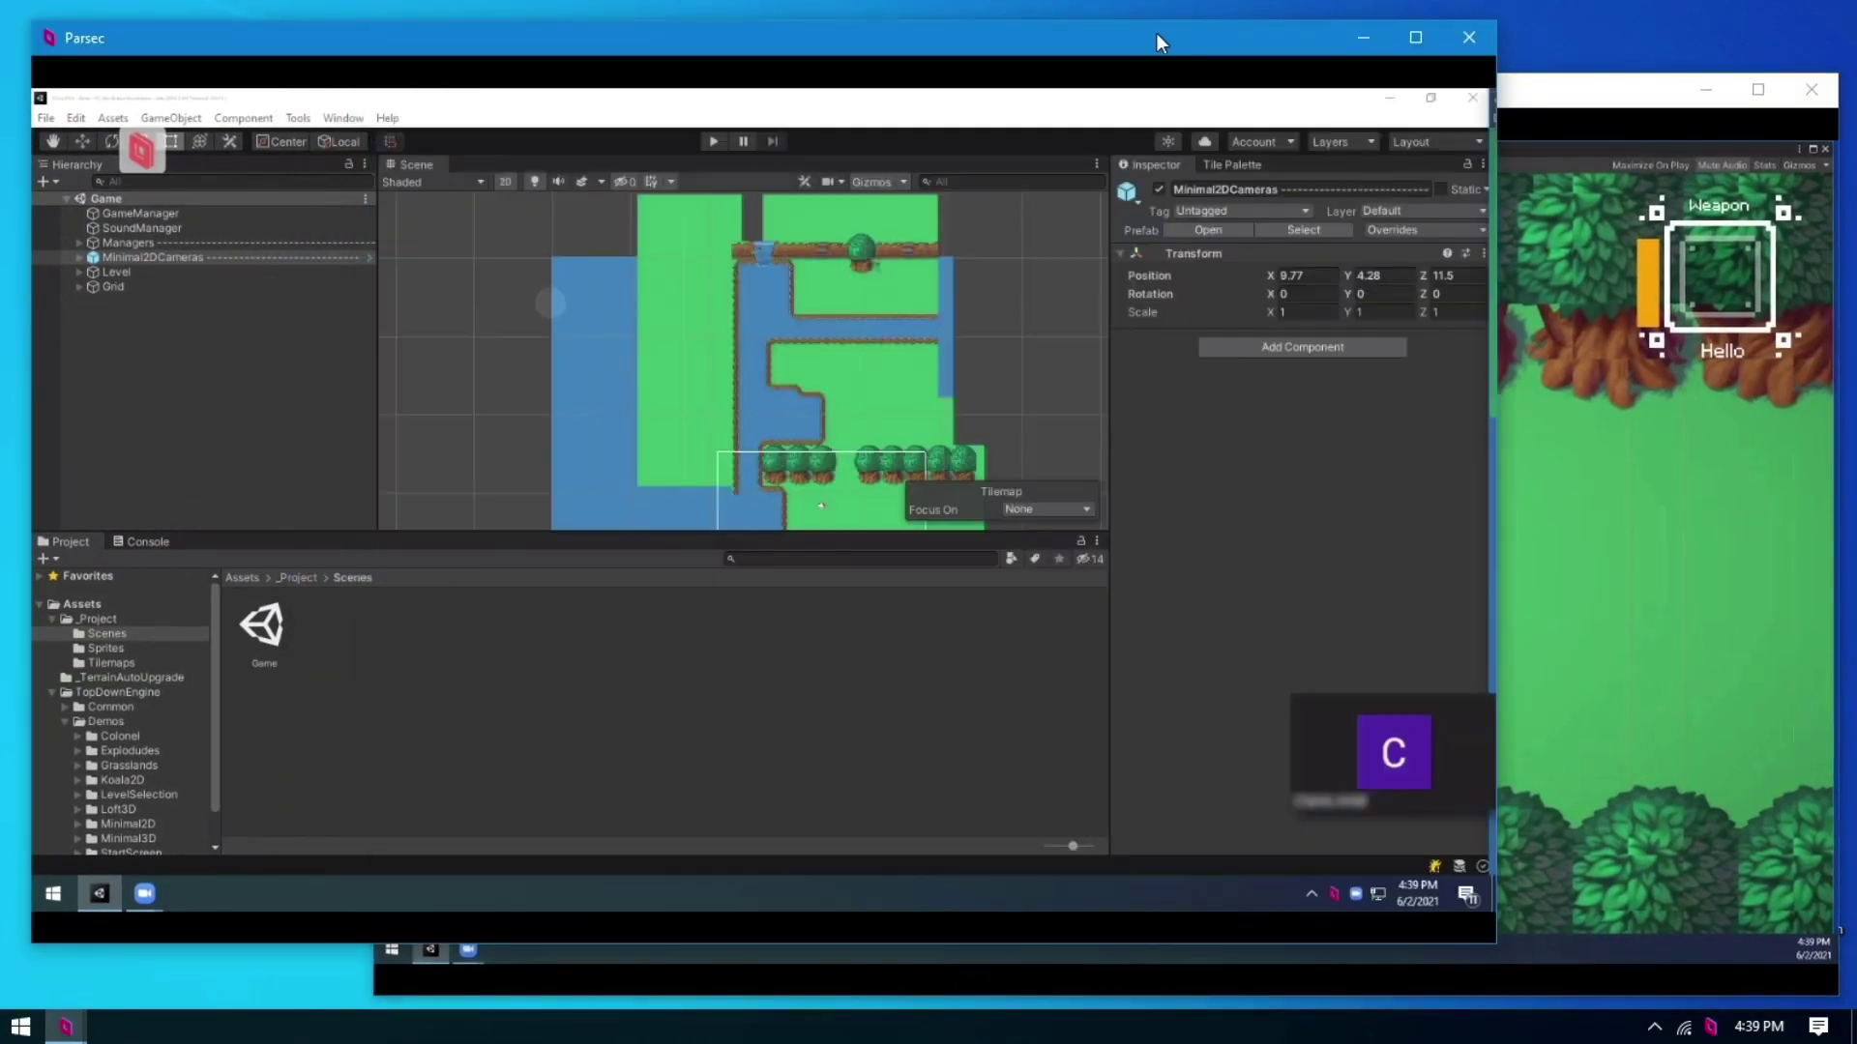
Step: Expand Grid in the Hierarchy and select the Ground 1 and Water tilemaps
left_click(79, 286)
left_click(120, 301)
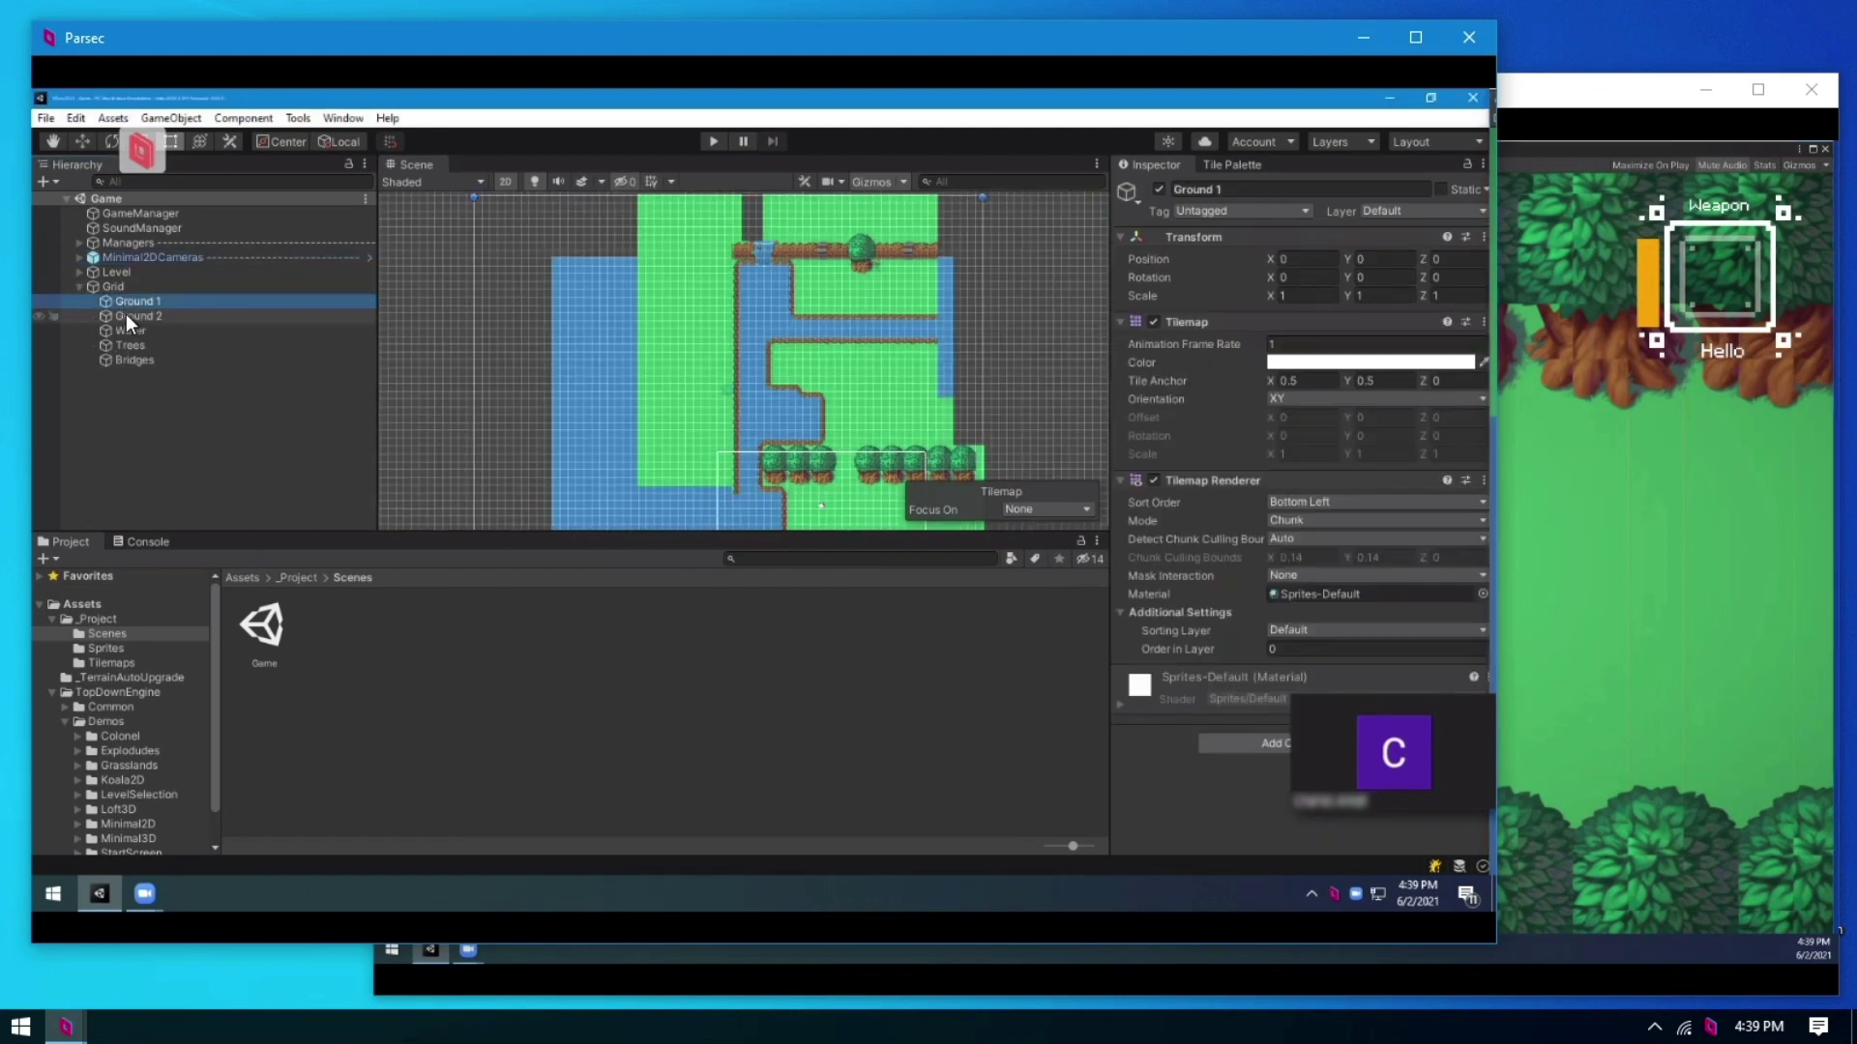
left_click(132, 331)
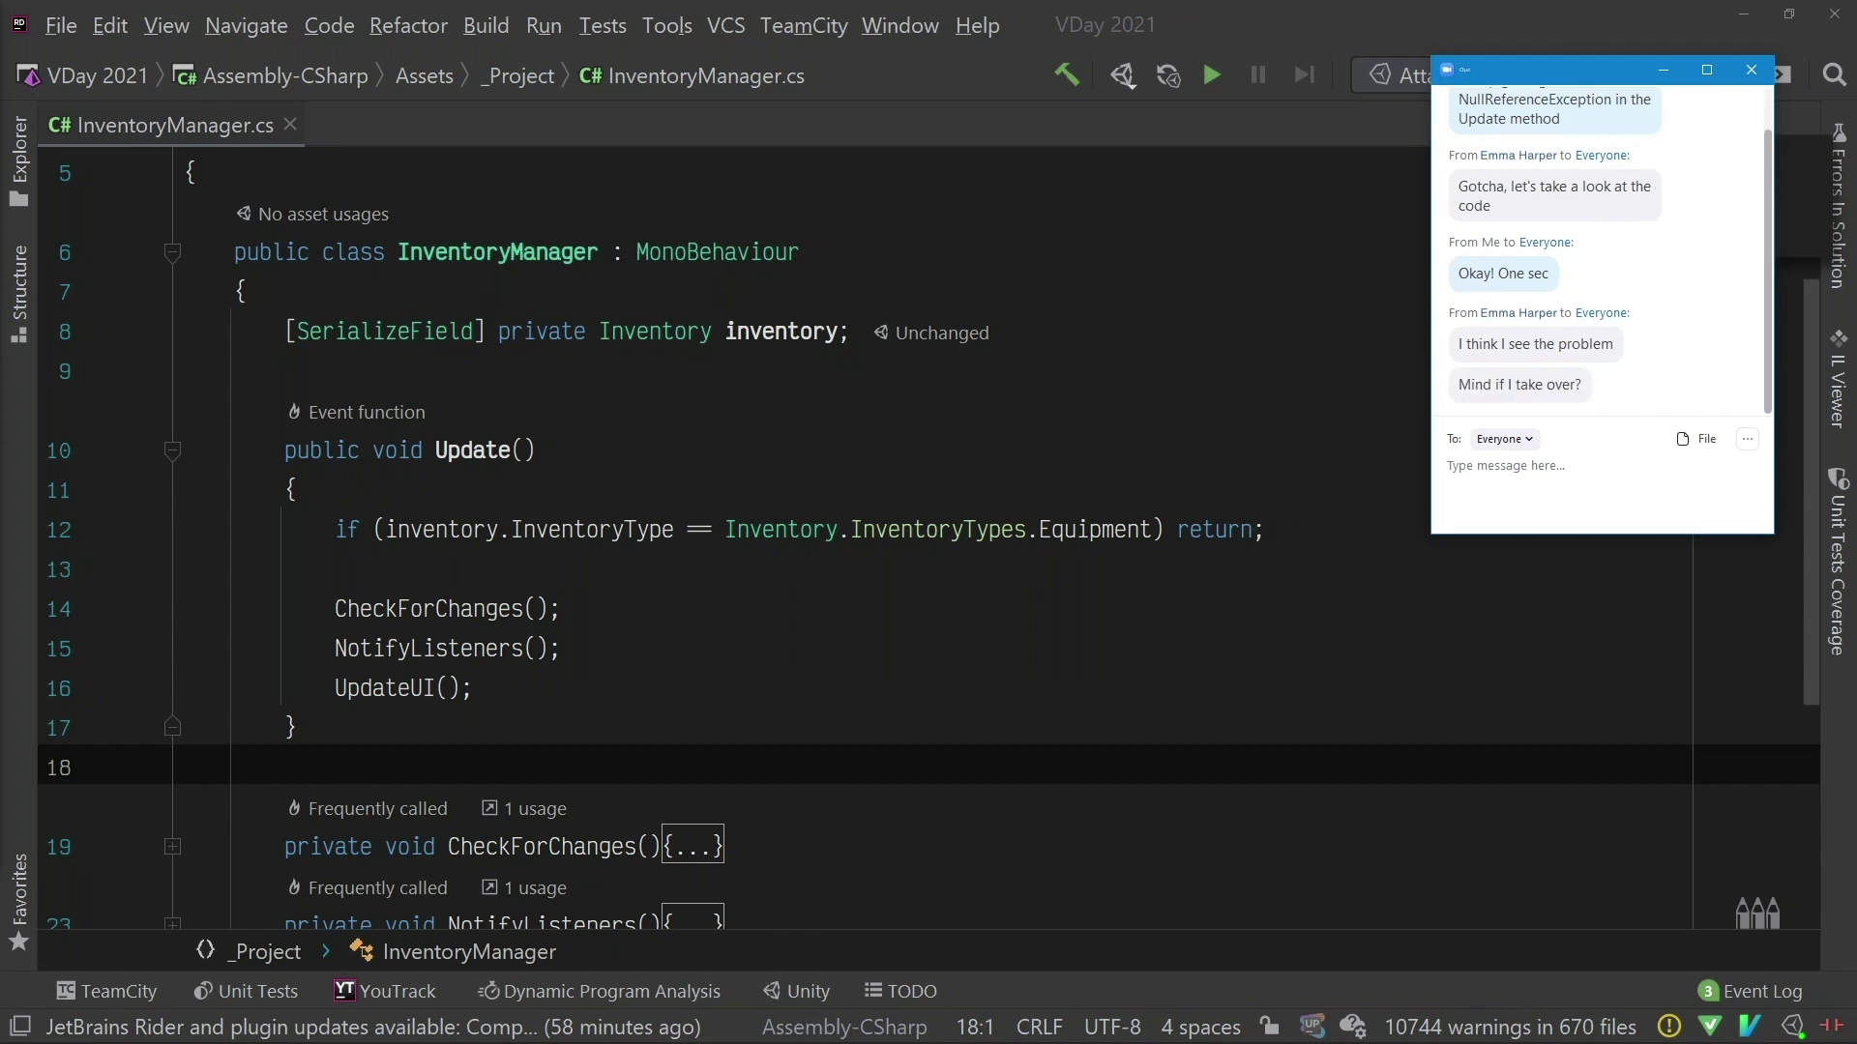
Step: Reply 'Sure', comment on the guest's fix, send 'Thank you! :D', then refocus InventoryManager's code
type("Sure")
key("Return")
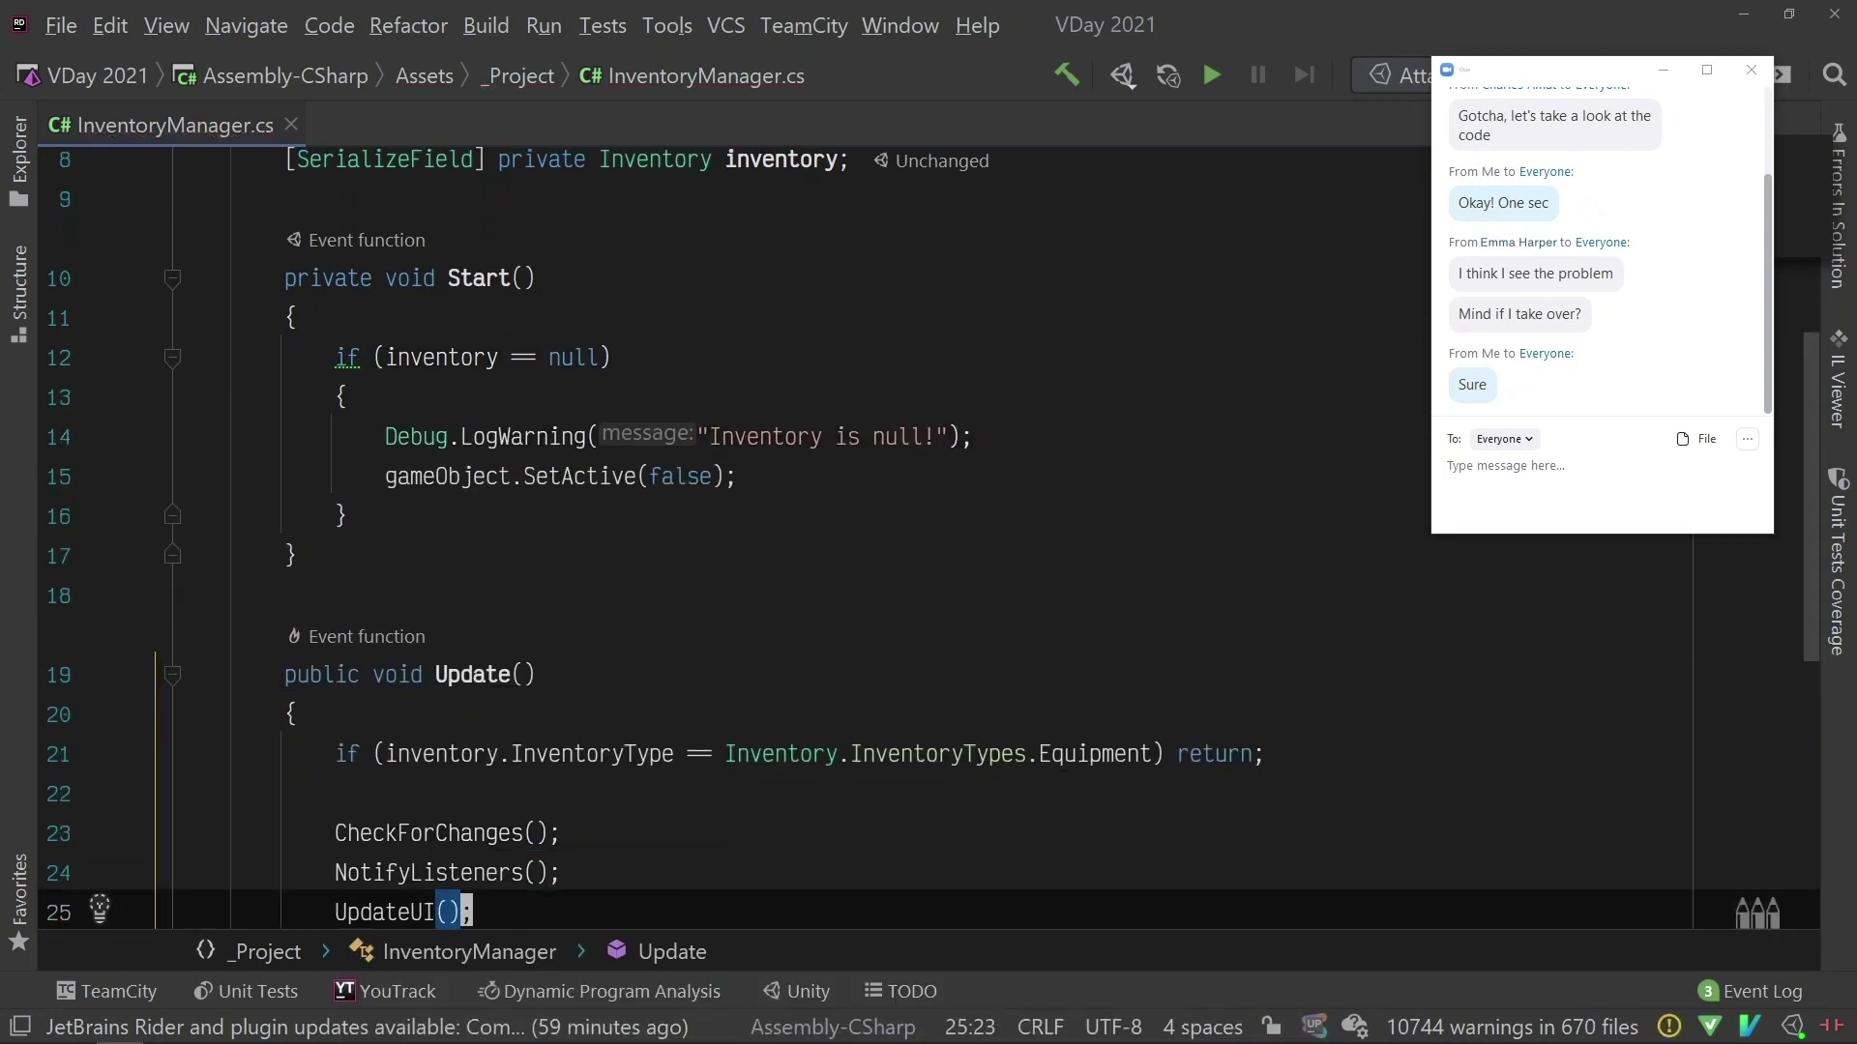
type("there")
key("Return")
type("Thank ")
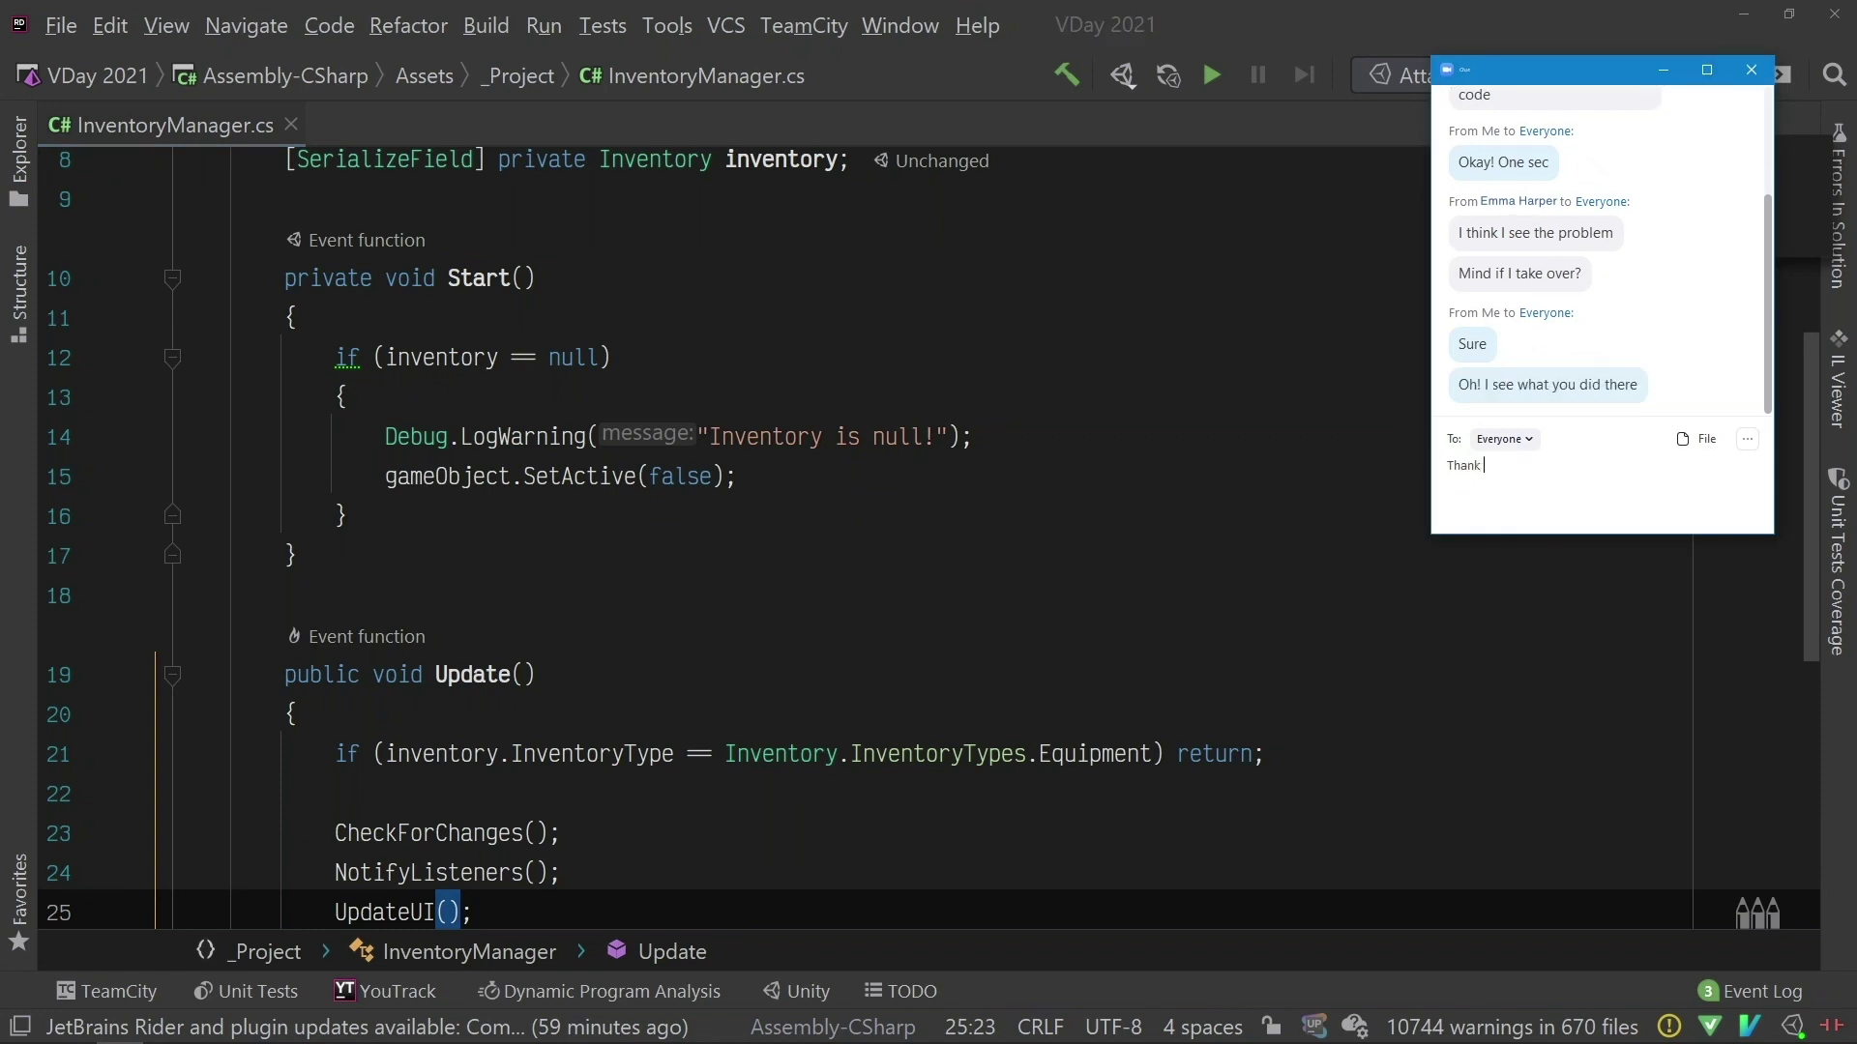
type("you! :D")
key("Return")
left_click(1157, 555)
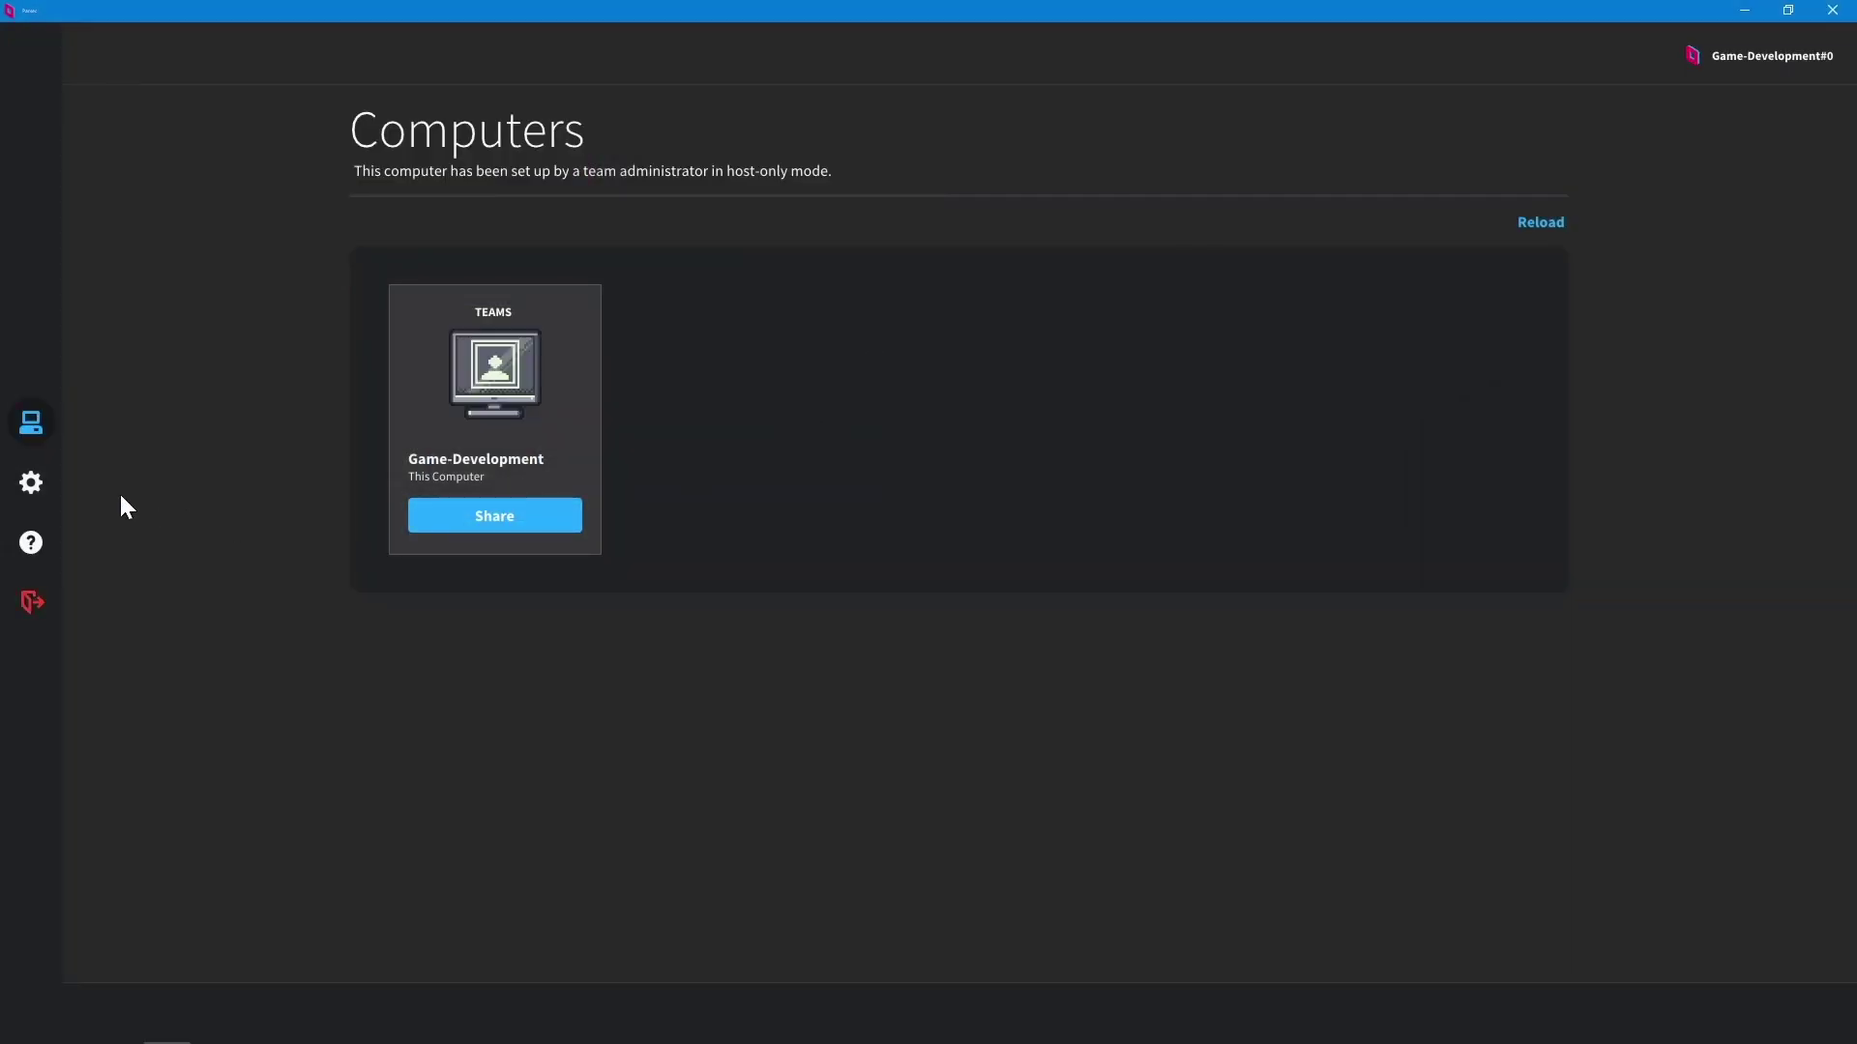
Step: Change Exclusive Input Mode from Off to On in Parsec's host settings
left_click(30, 484)
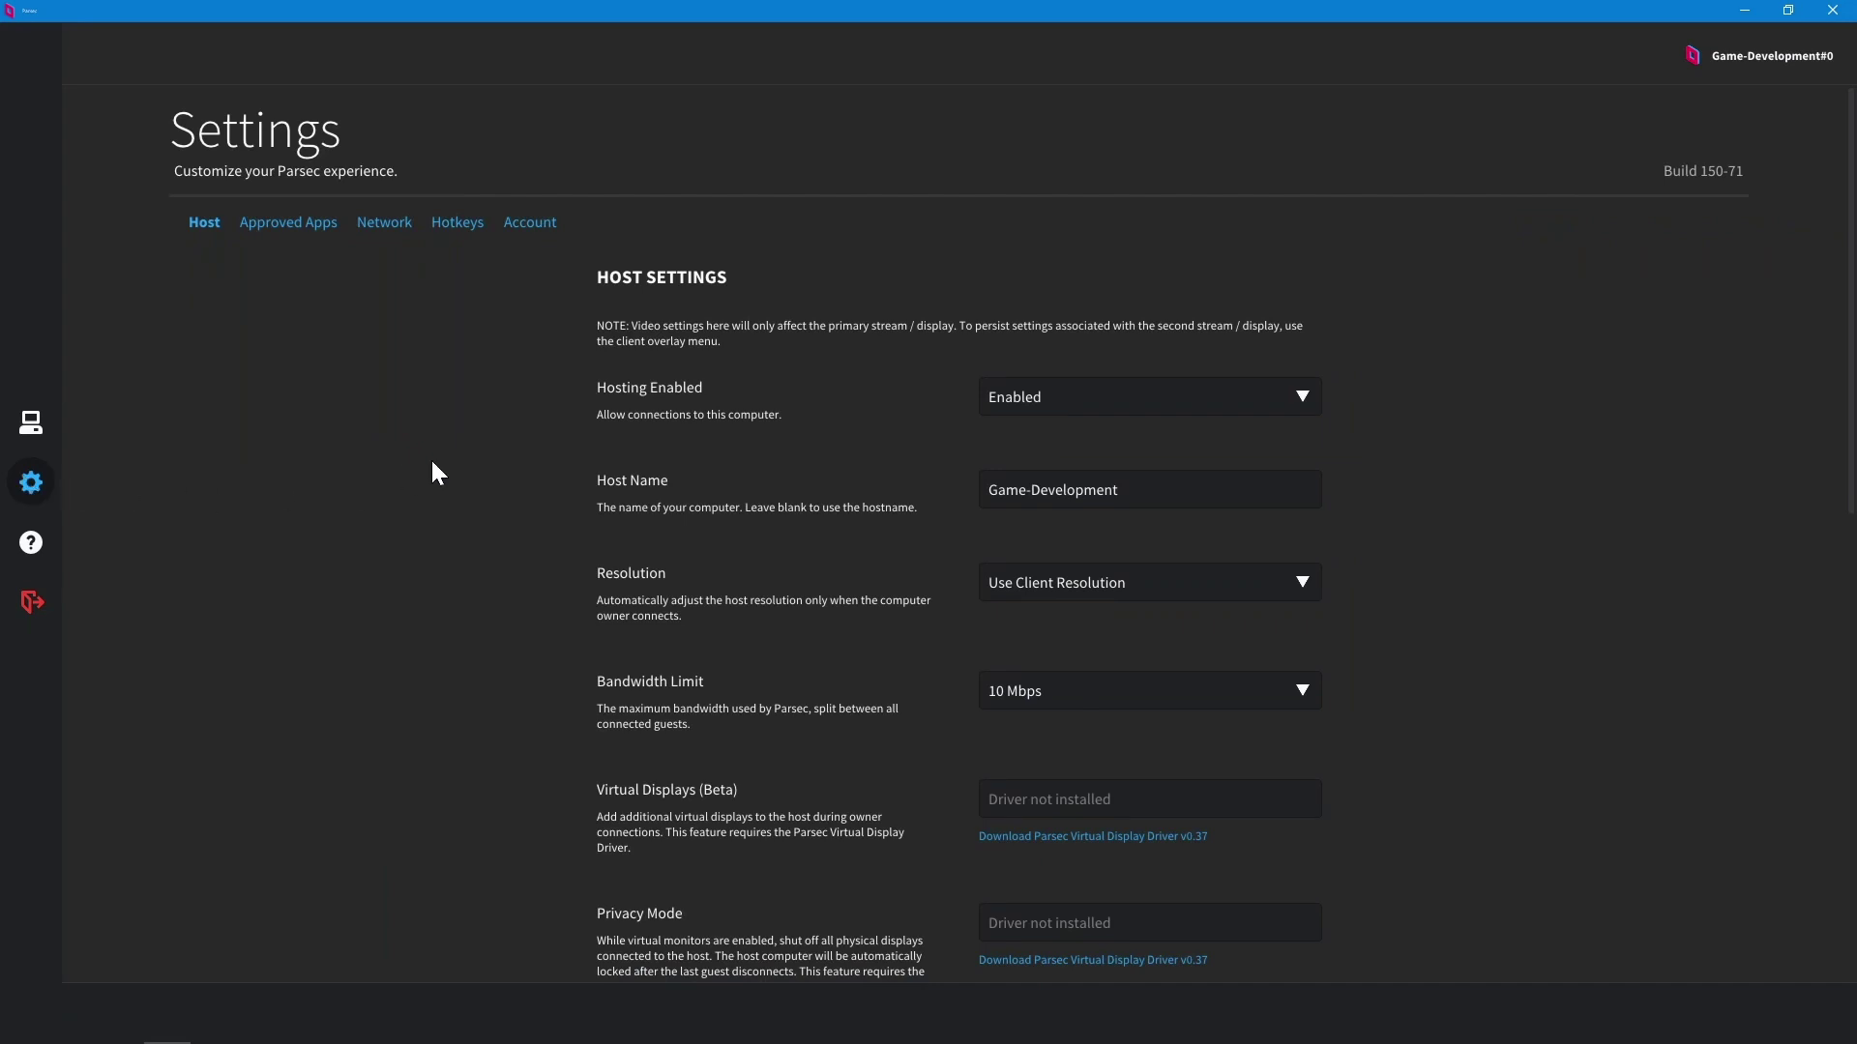
scroll(432, 464, "down", 7)
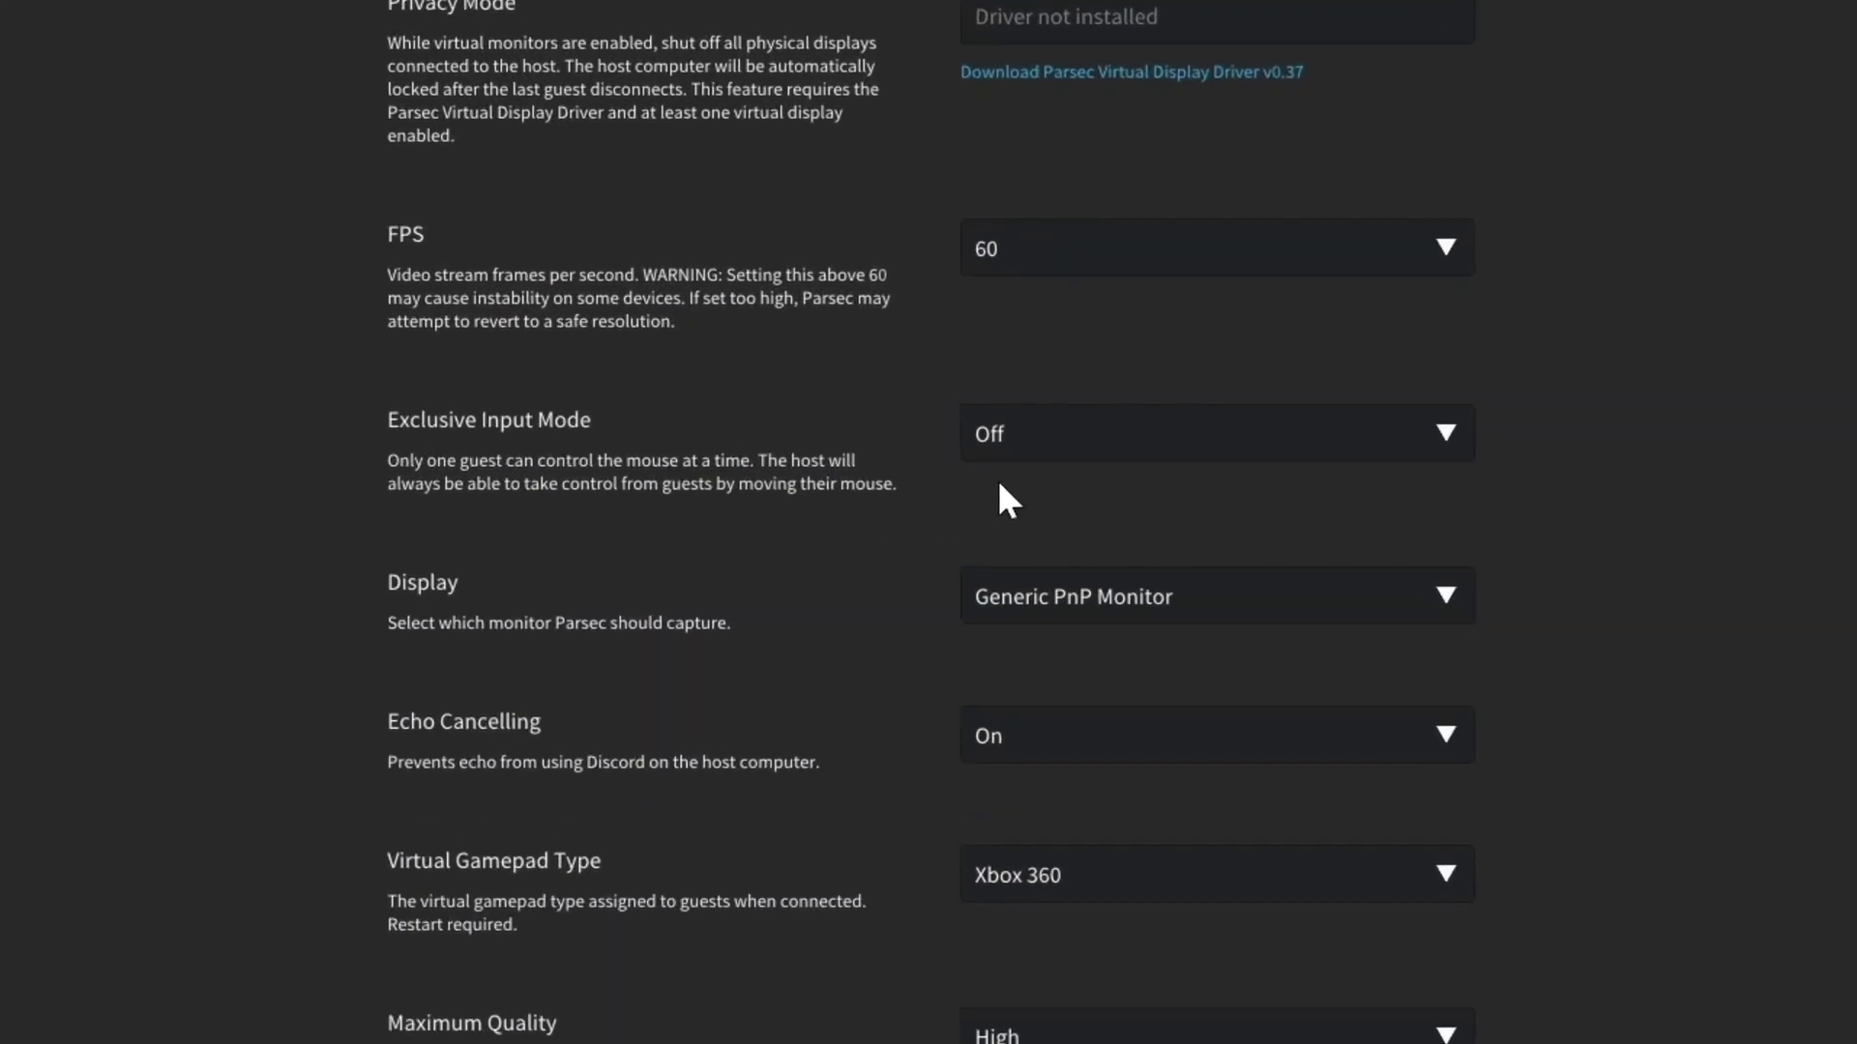
left_click(1015, 452)
left_click(1040, 488)
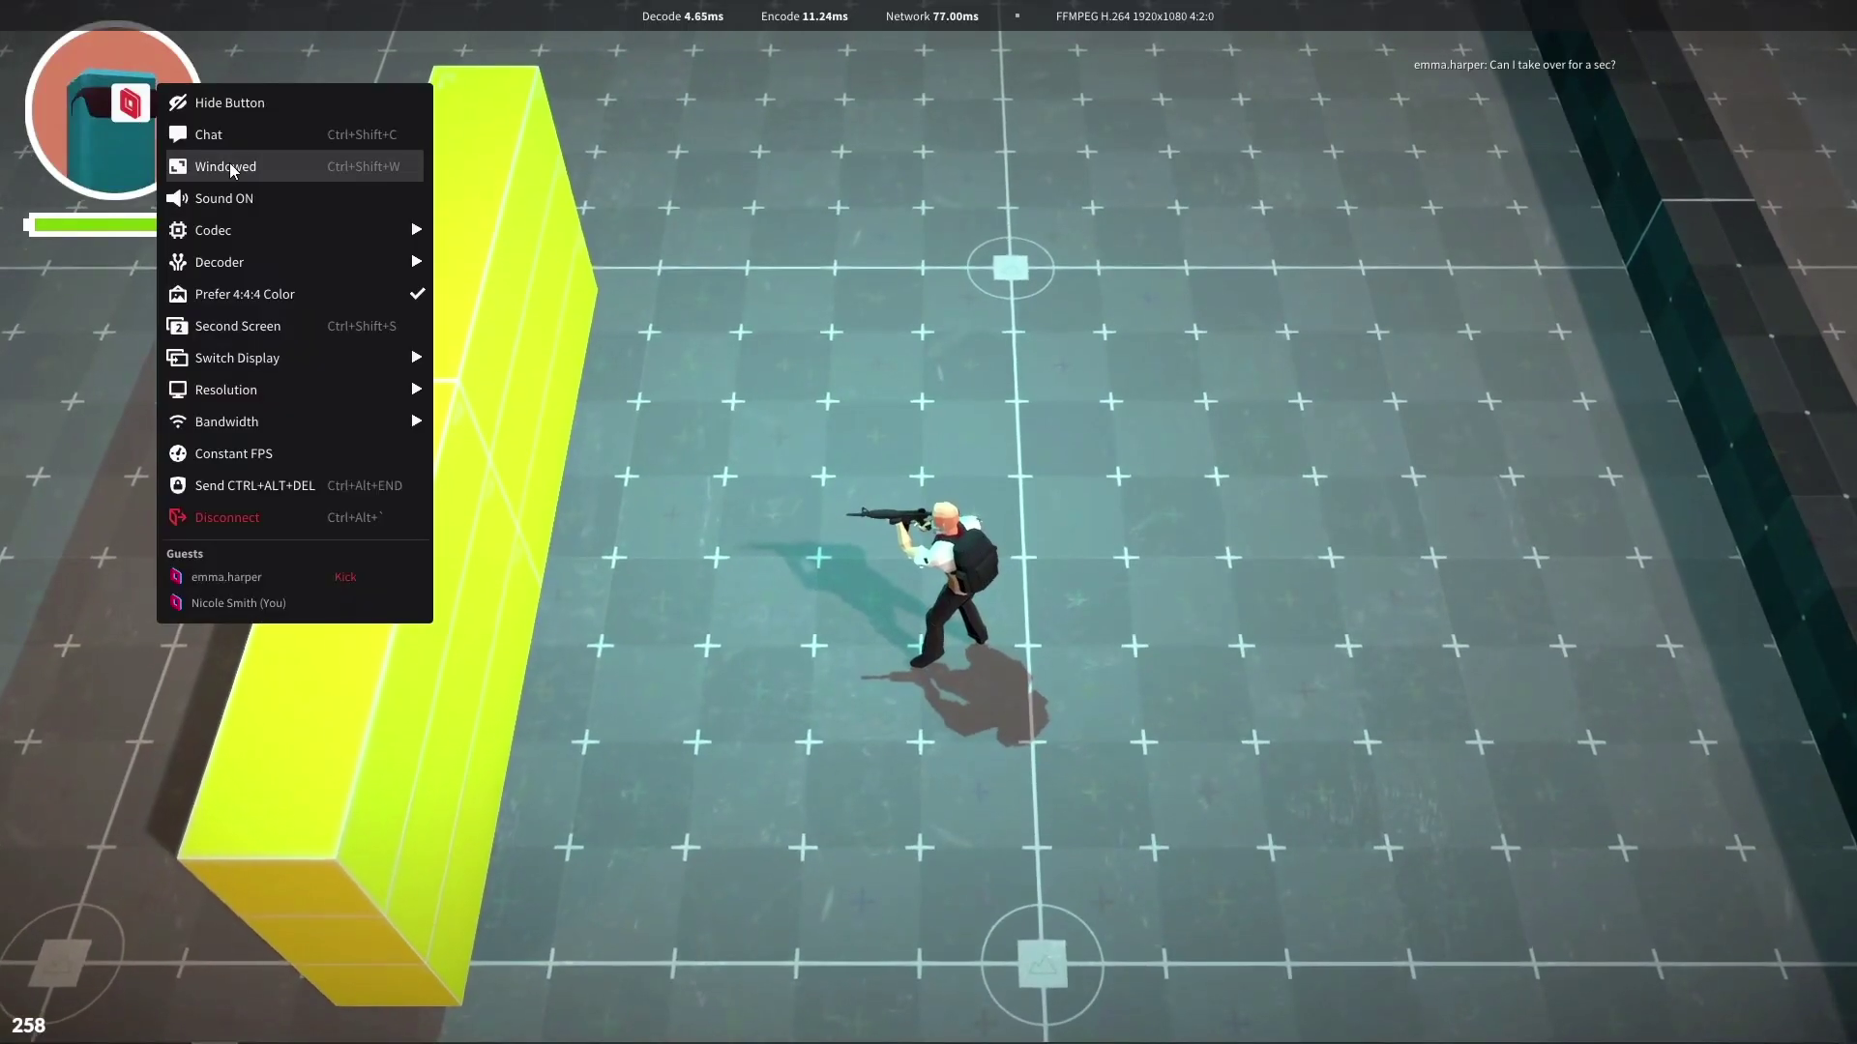
Step: In chat, reply 'Oh hey, sure!' and ask the guest to jump over the block
left_click(248, 165)
type("Oh hey, sure!")
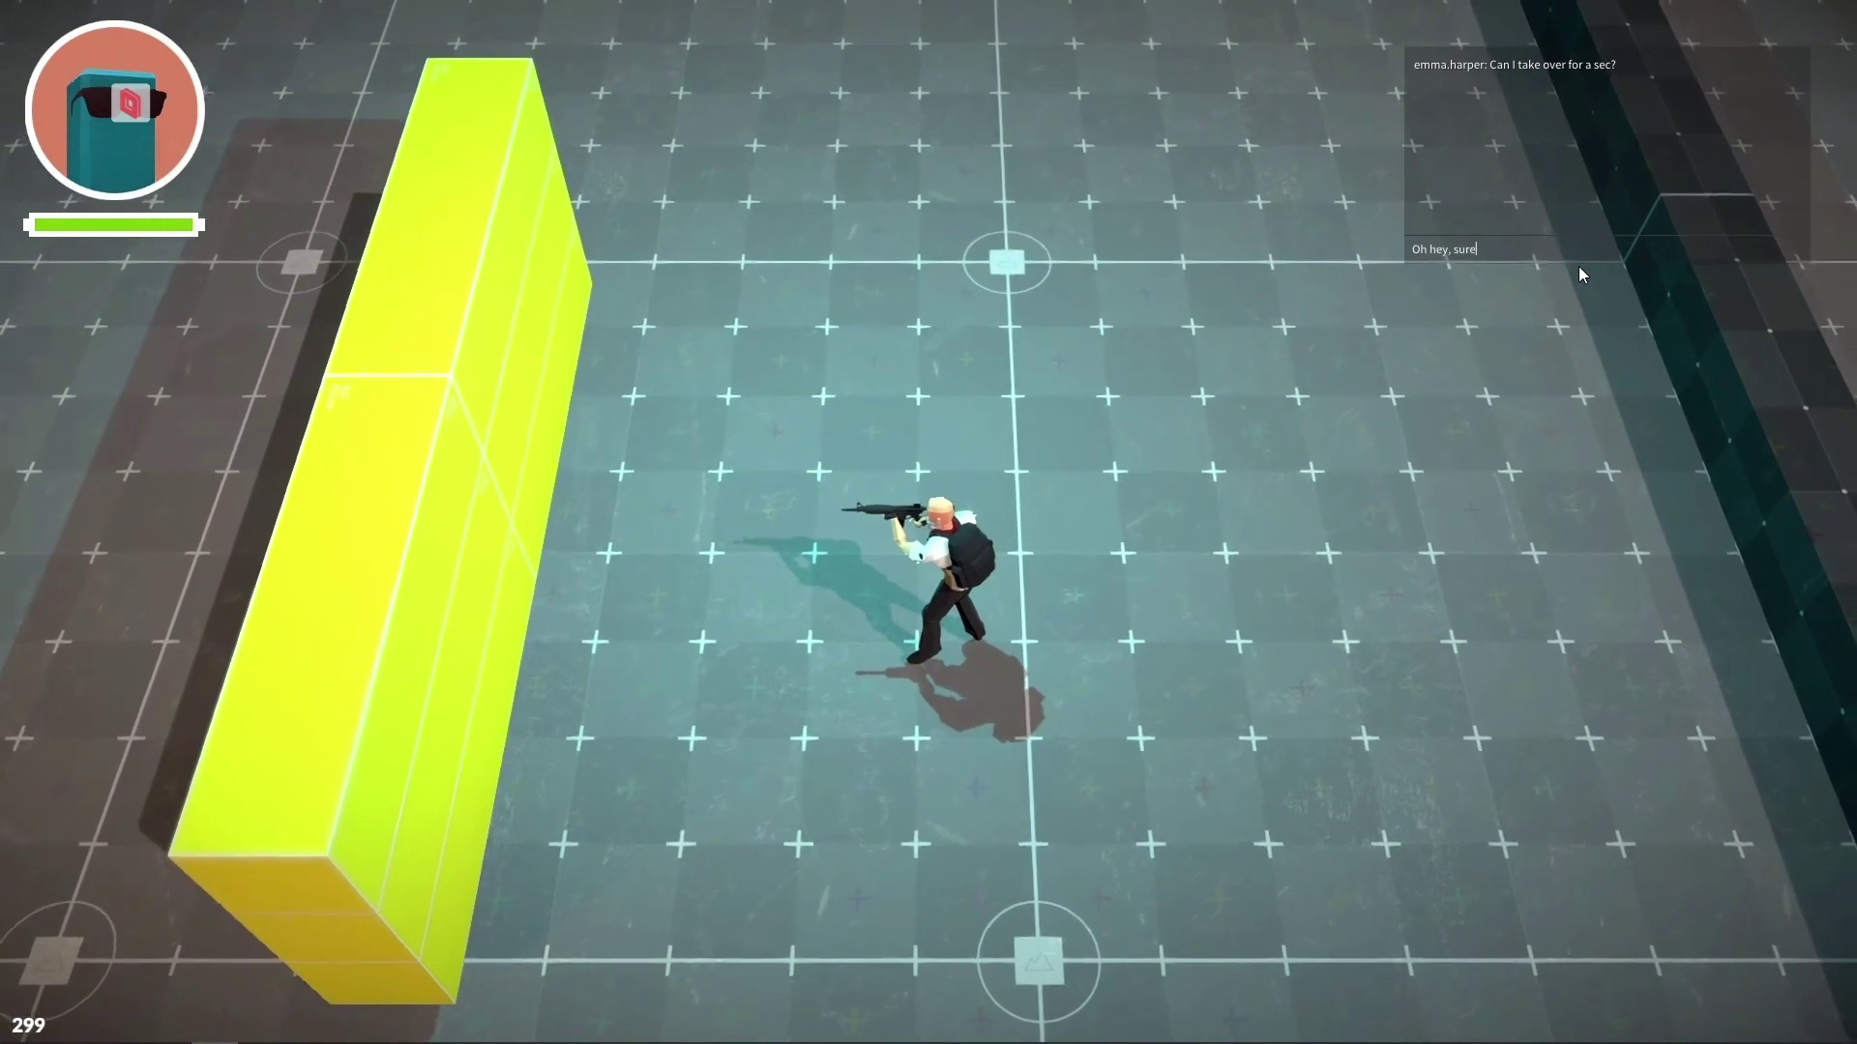
key("Return")
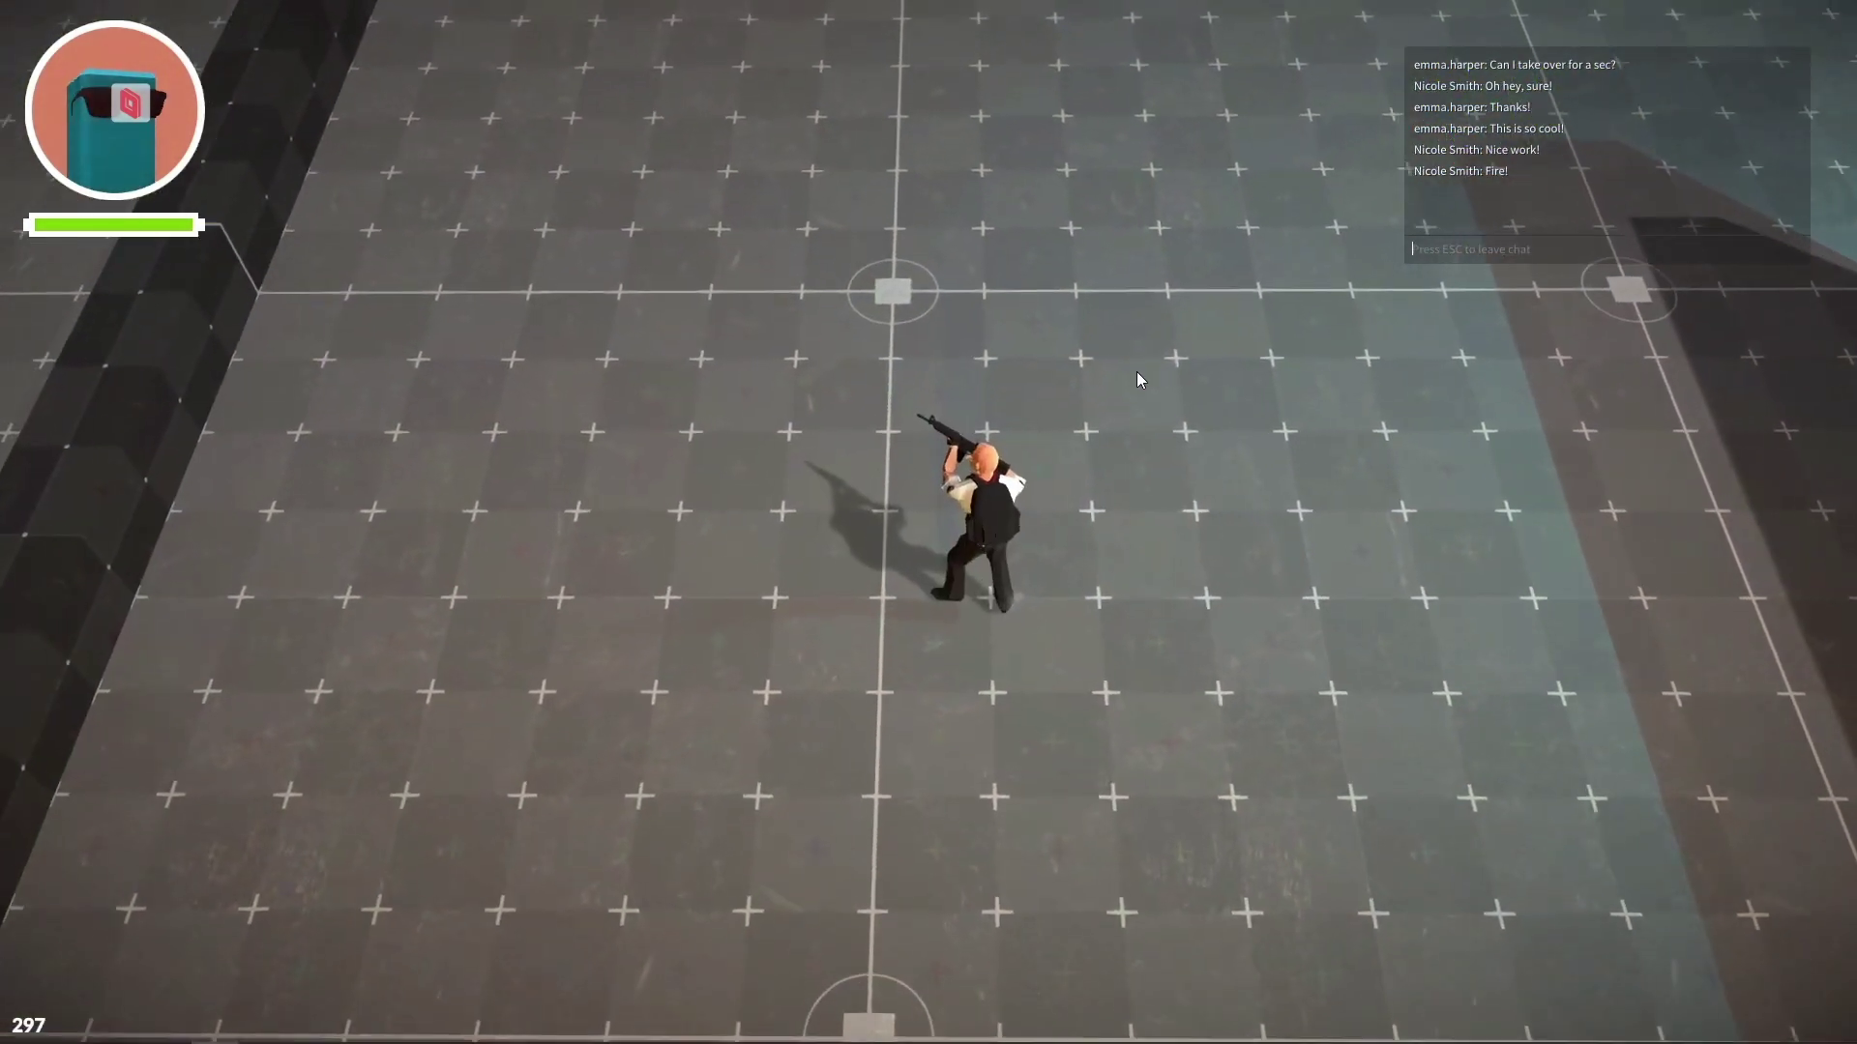
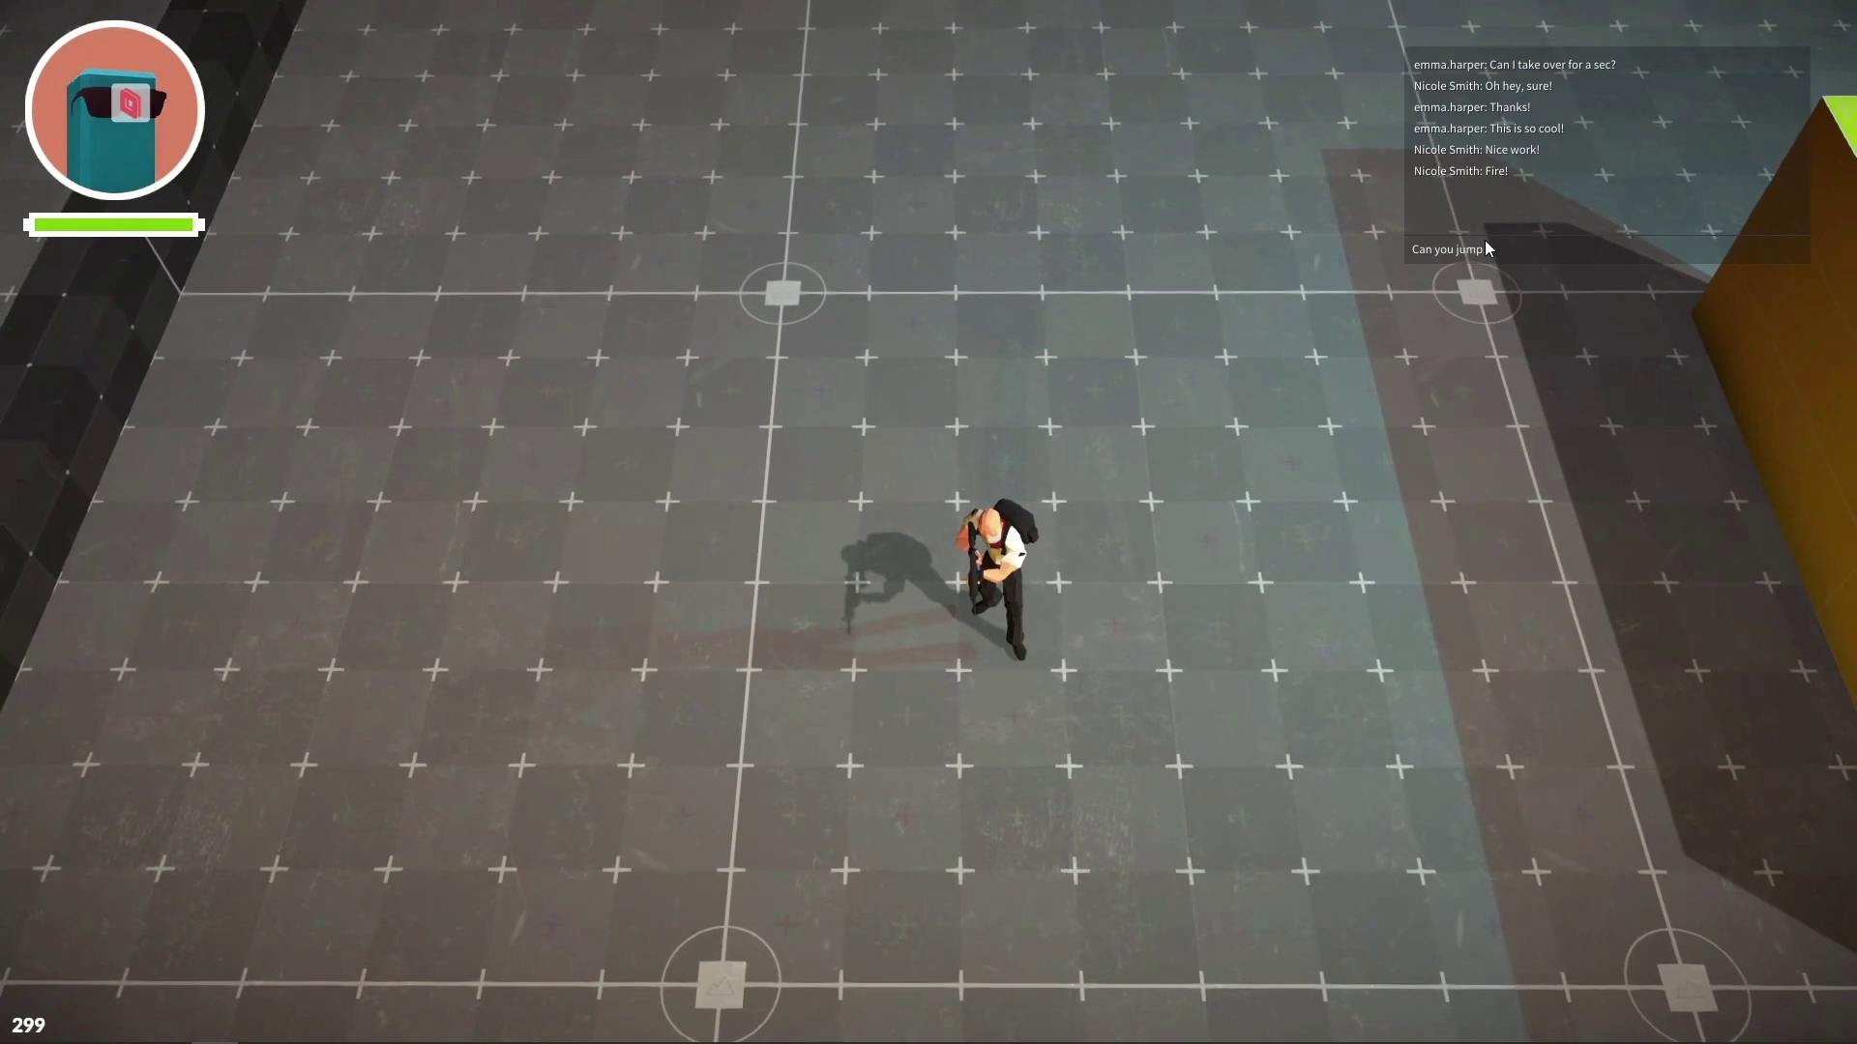
key("Return")
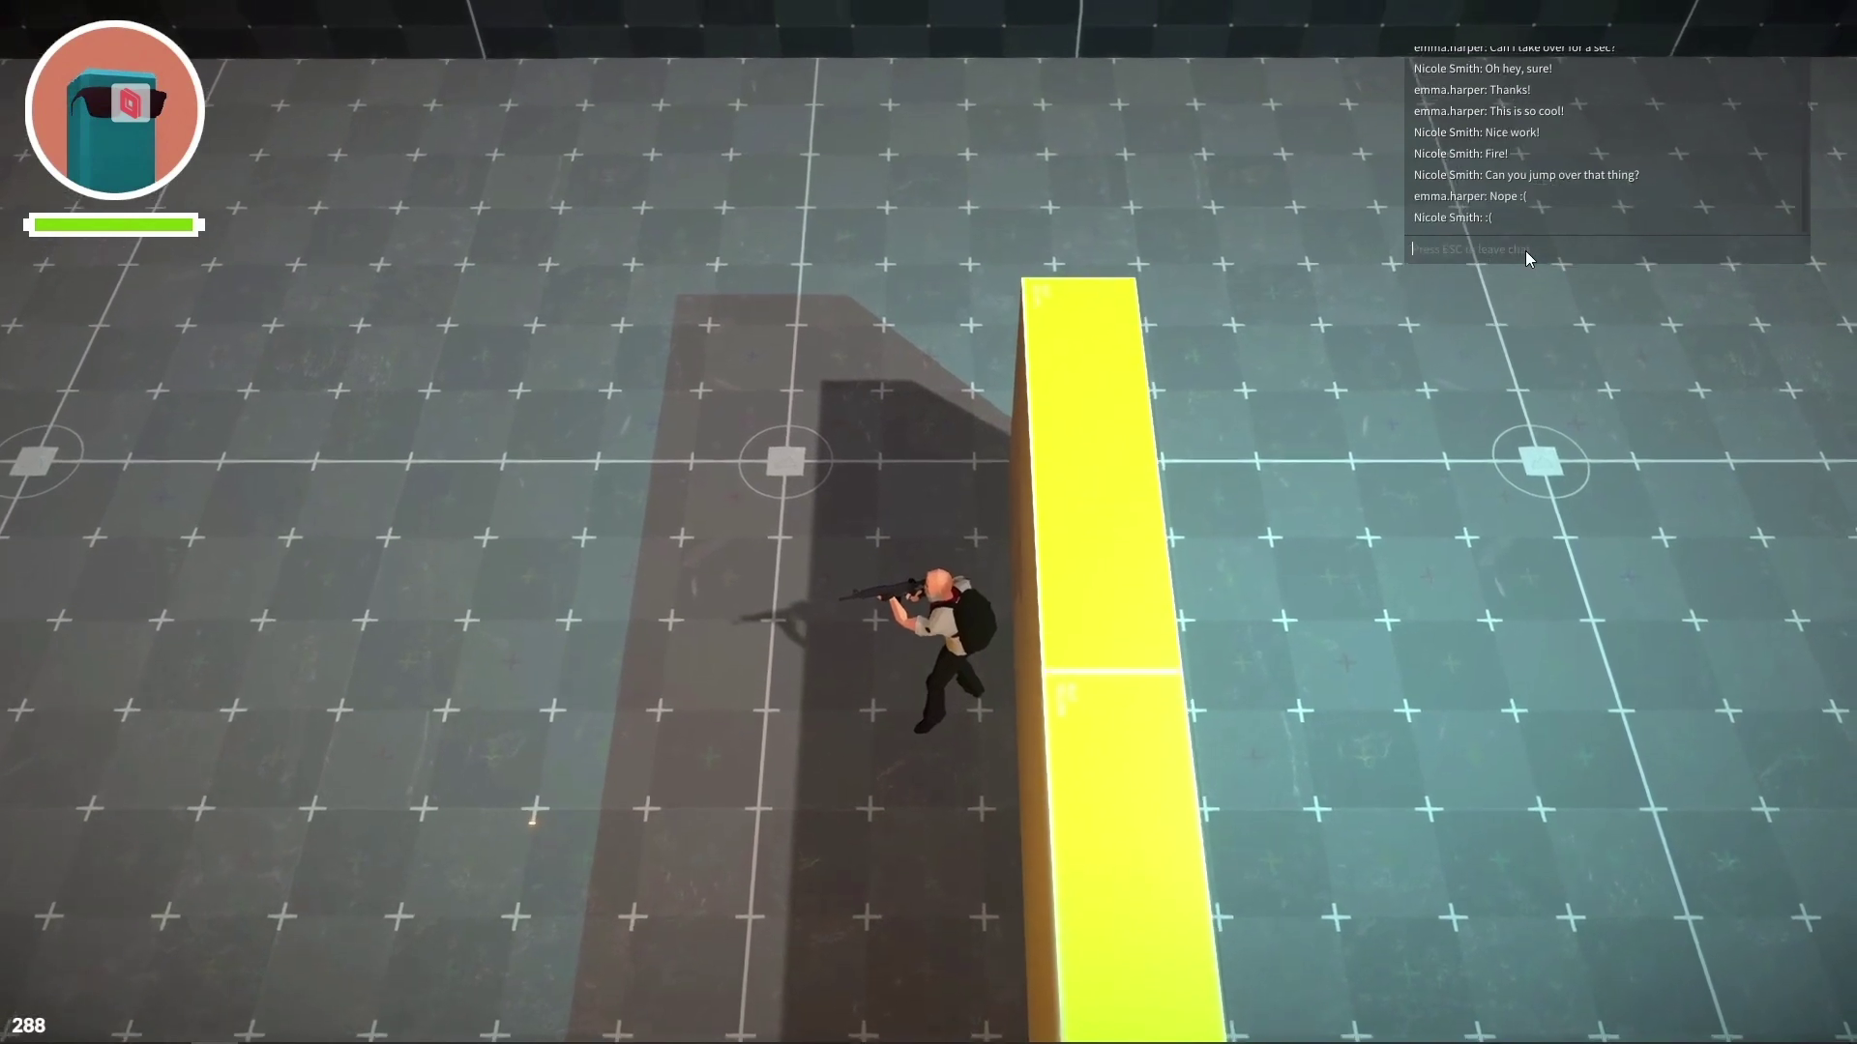
Step: Send a ':(' chat reply, scroll to the top of Host settings, and go to Approved Apps
type(":(")
key("Return")
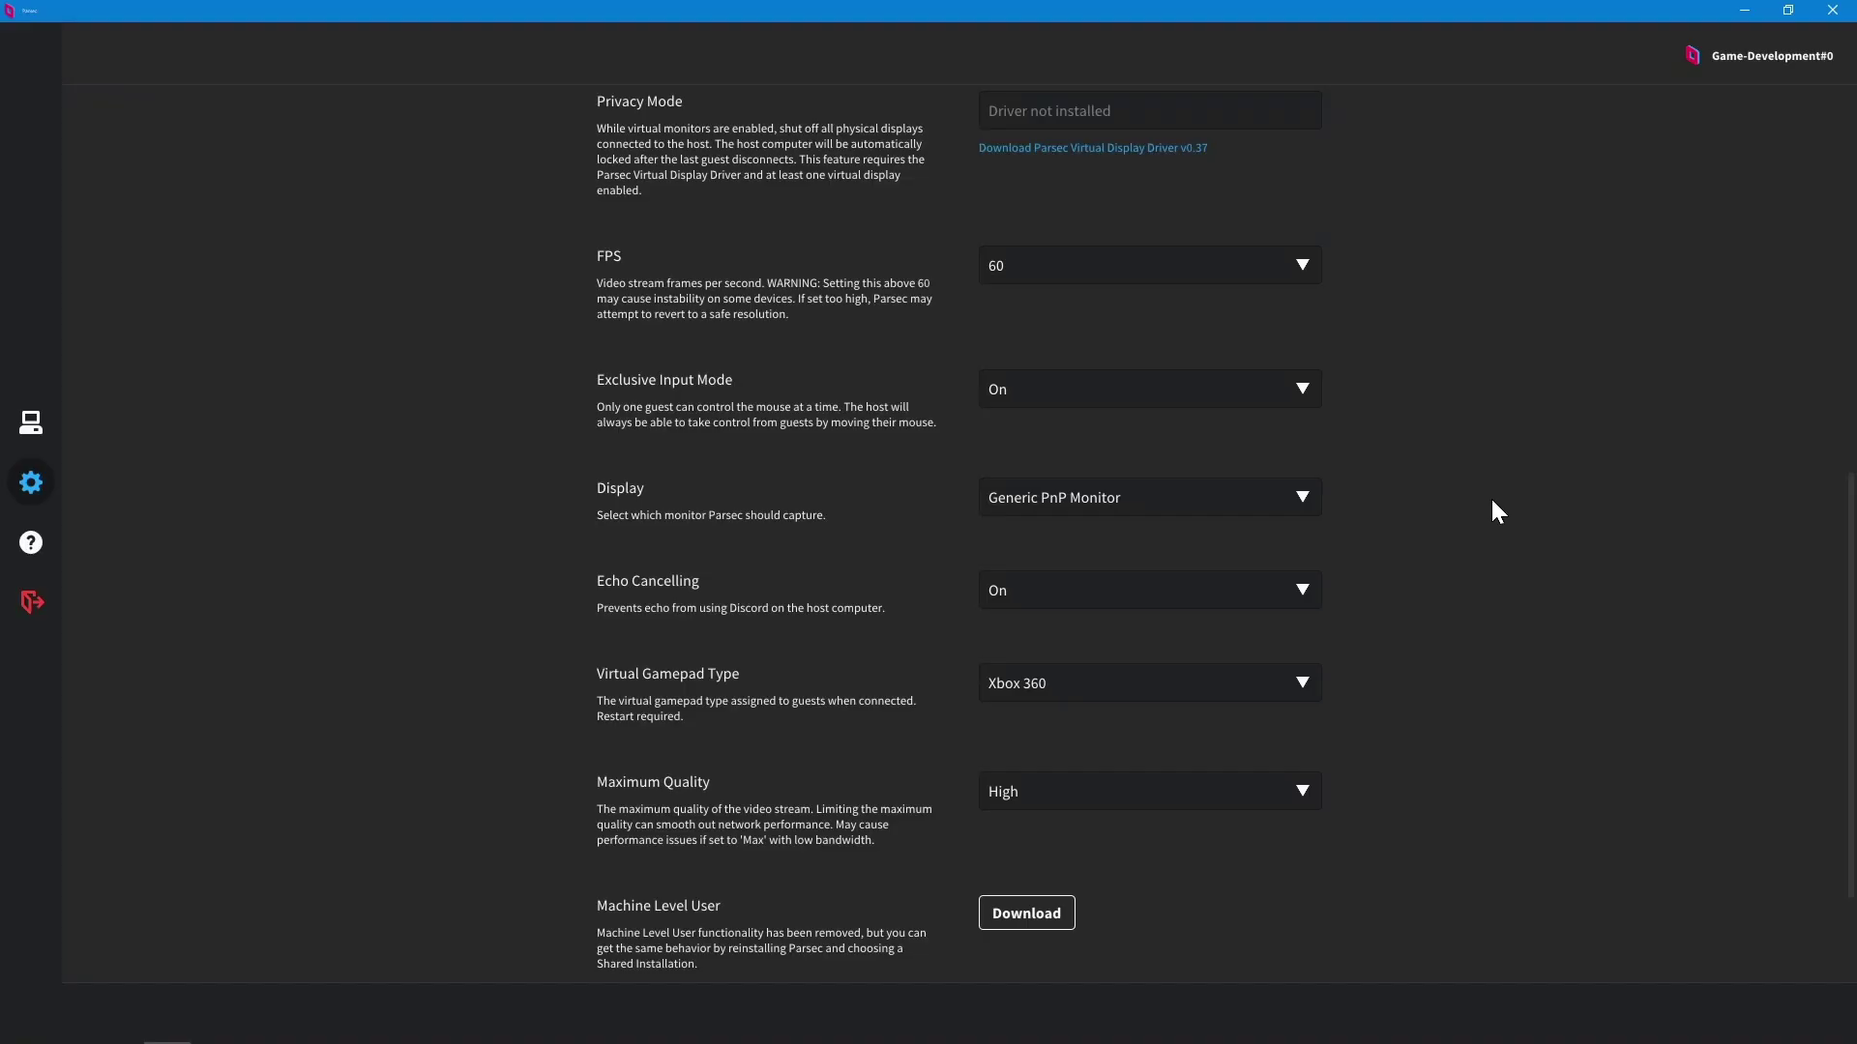
scroll(1494, 510, "up", 4)
scroll(1492, 501, "up", 5)
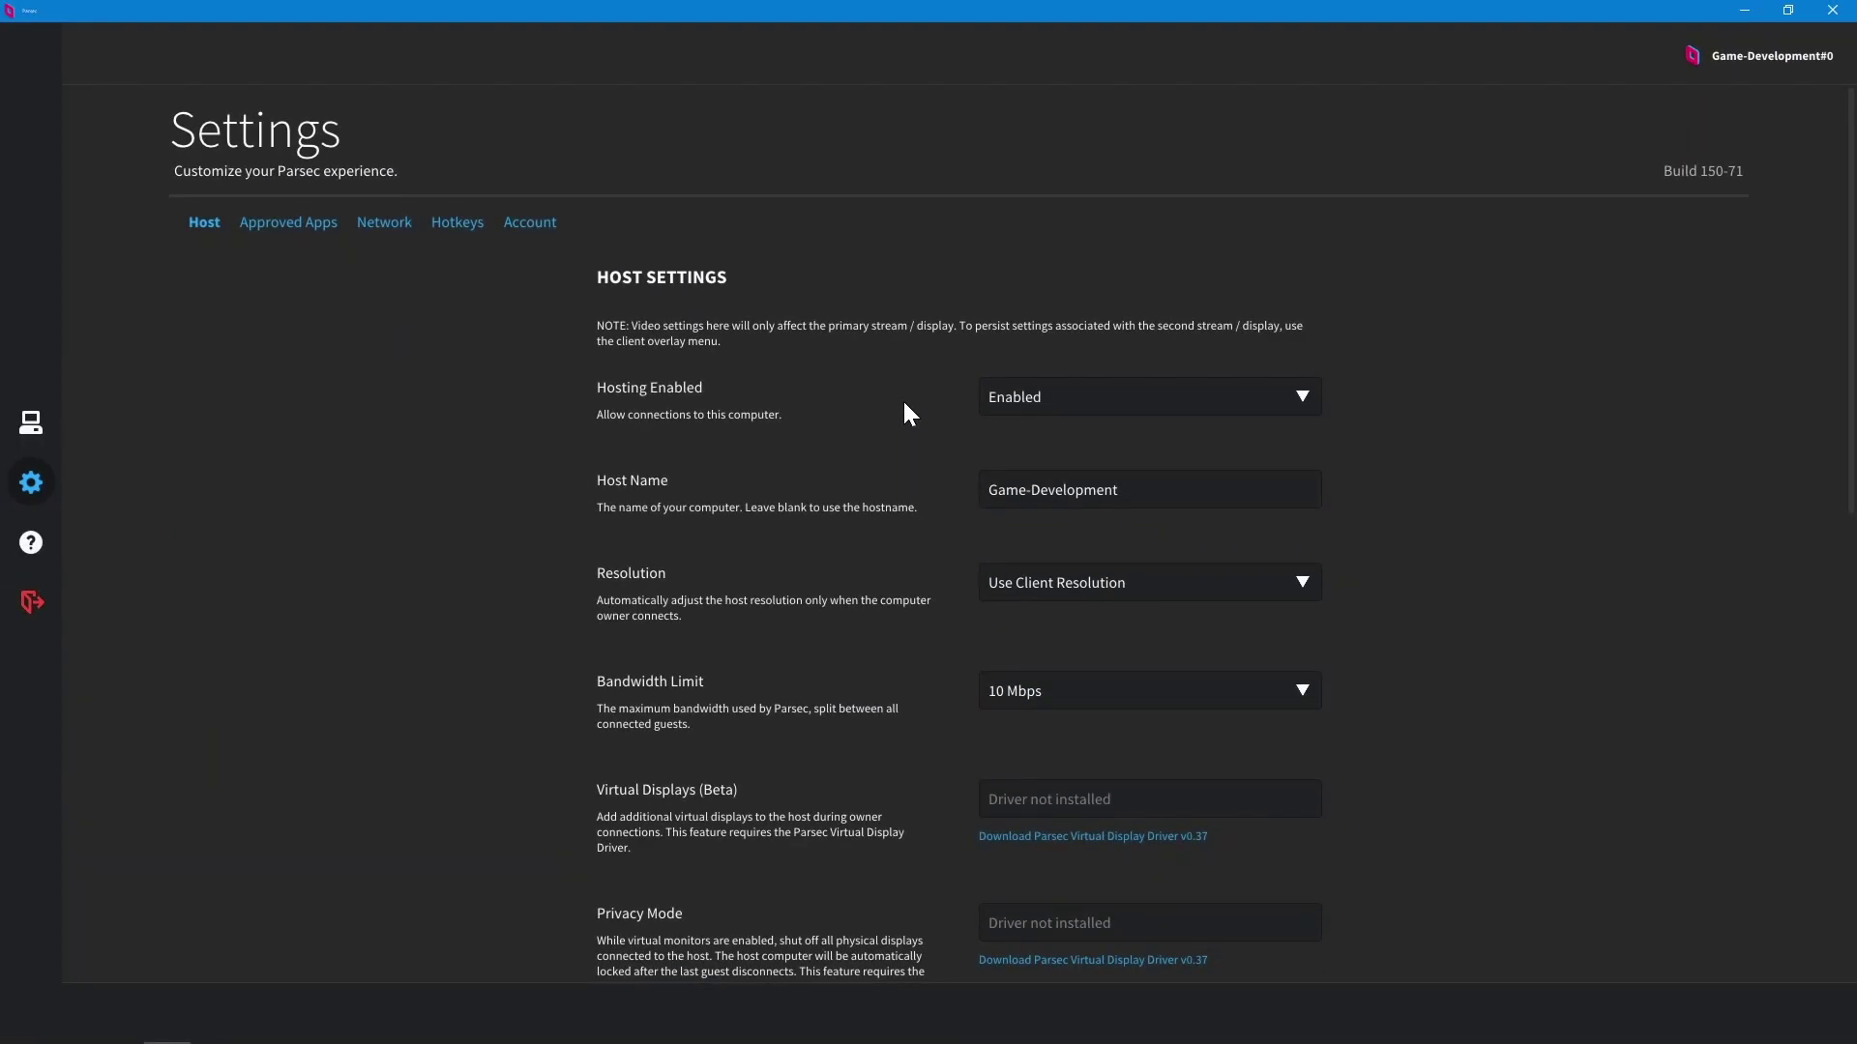
left_click(326, 232)
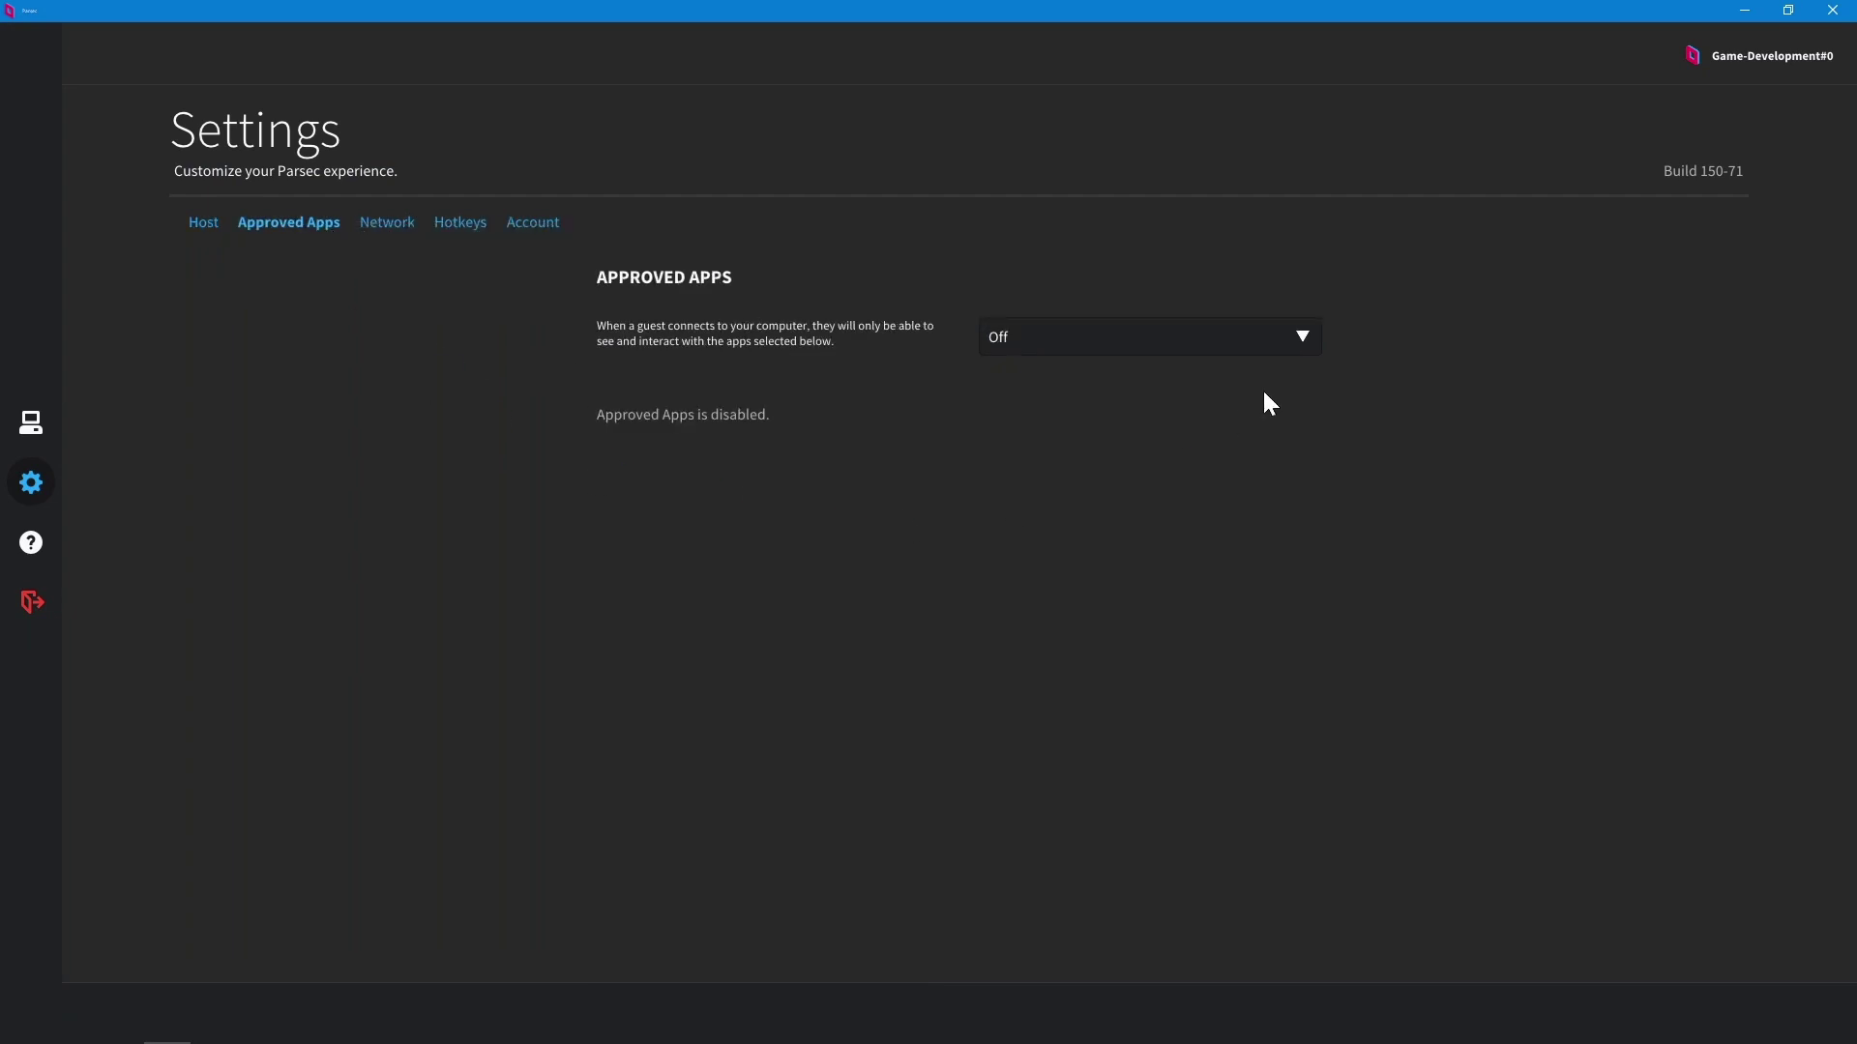
Step: Show the Off/On choices for the Approved Apps setting
left_click(1262, 348)
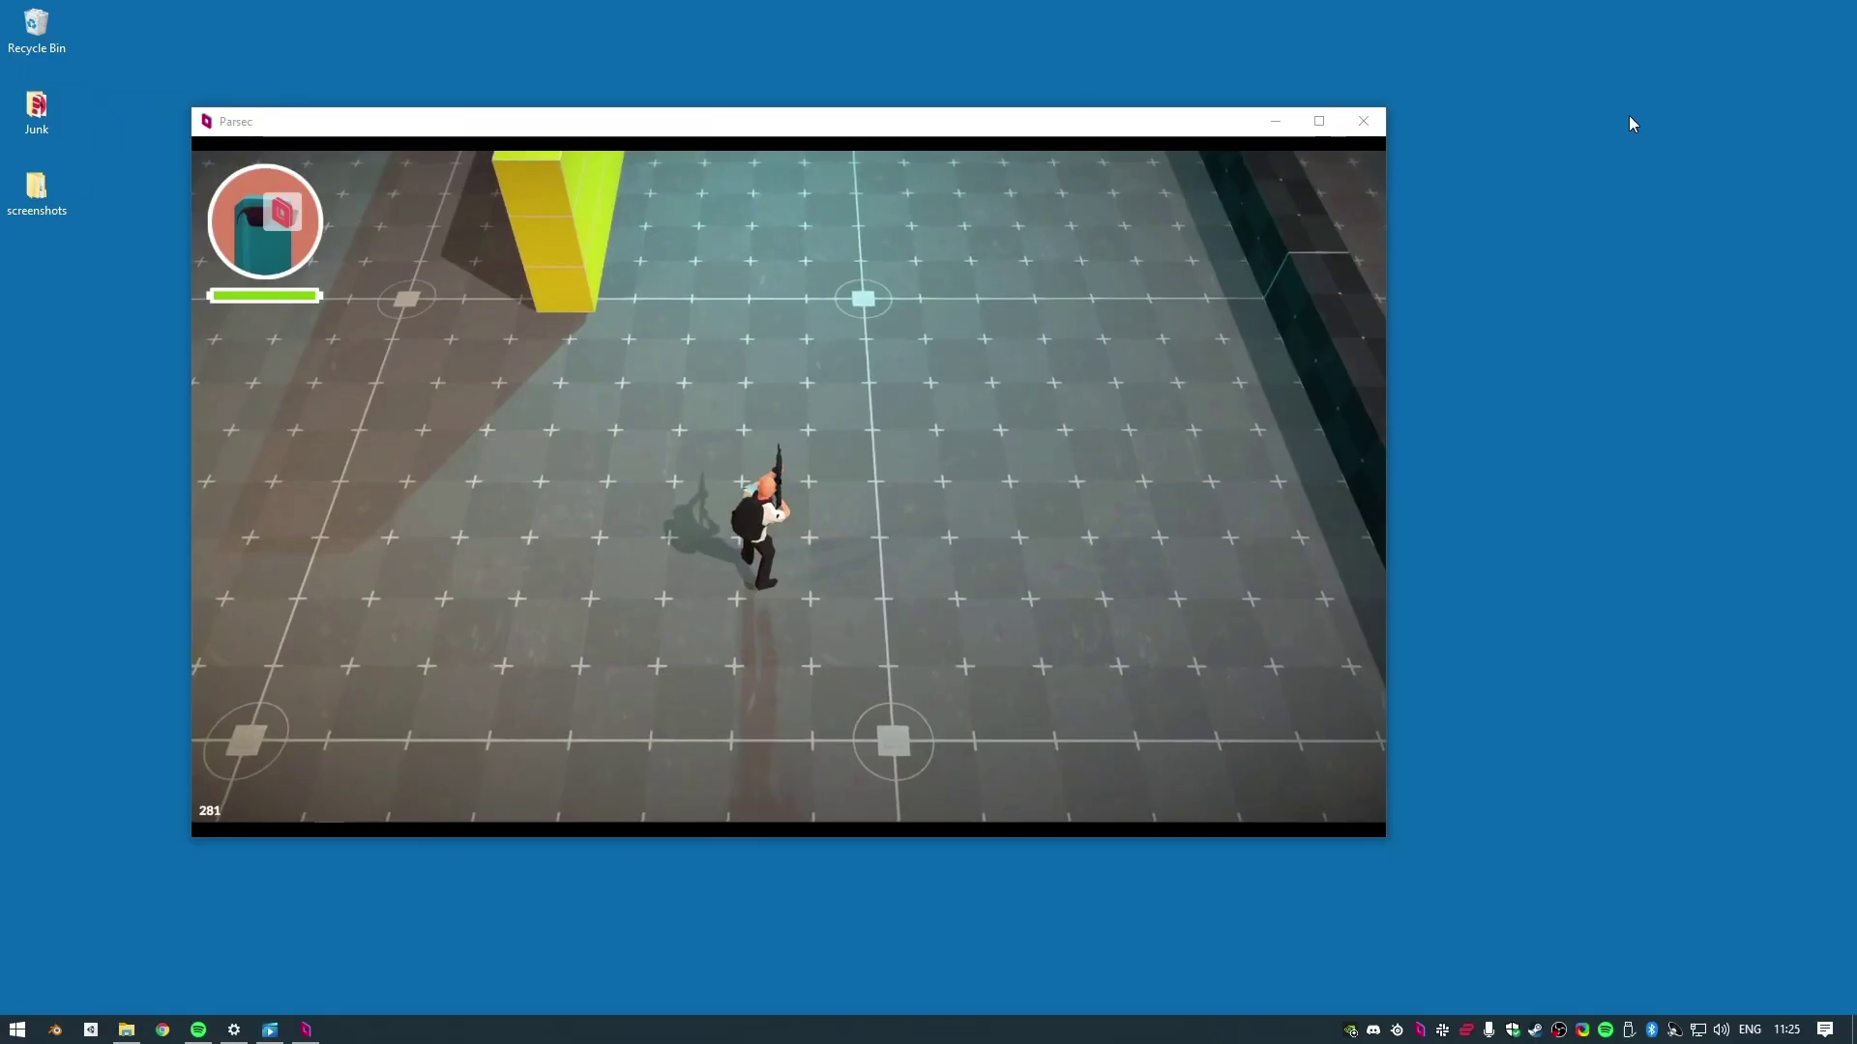
Step: Move the windowed game stream slightly up and to the right
left_click_drag(996, 112, 1011, 101)
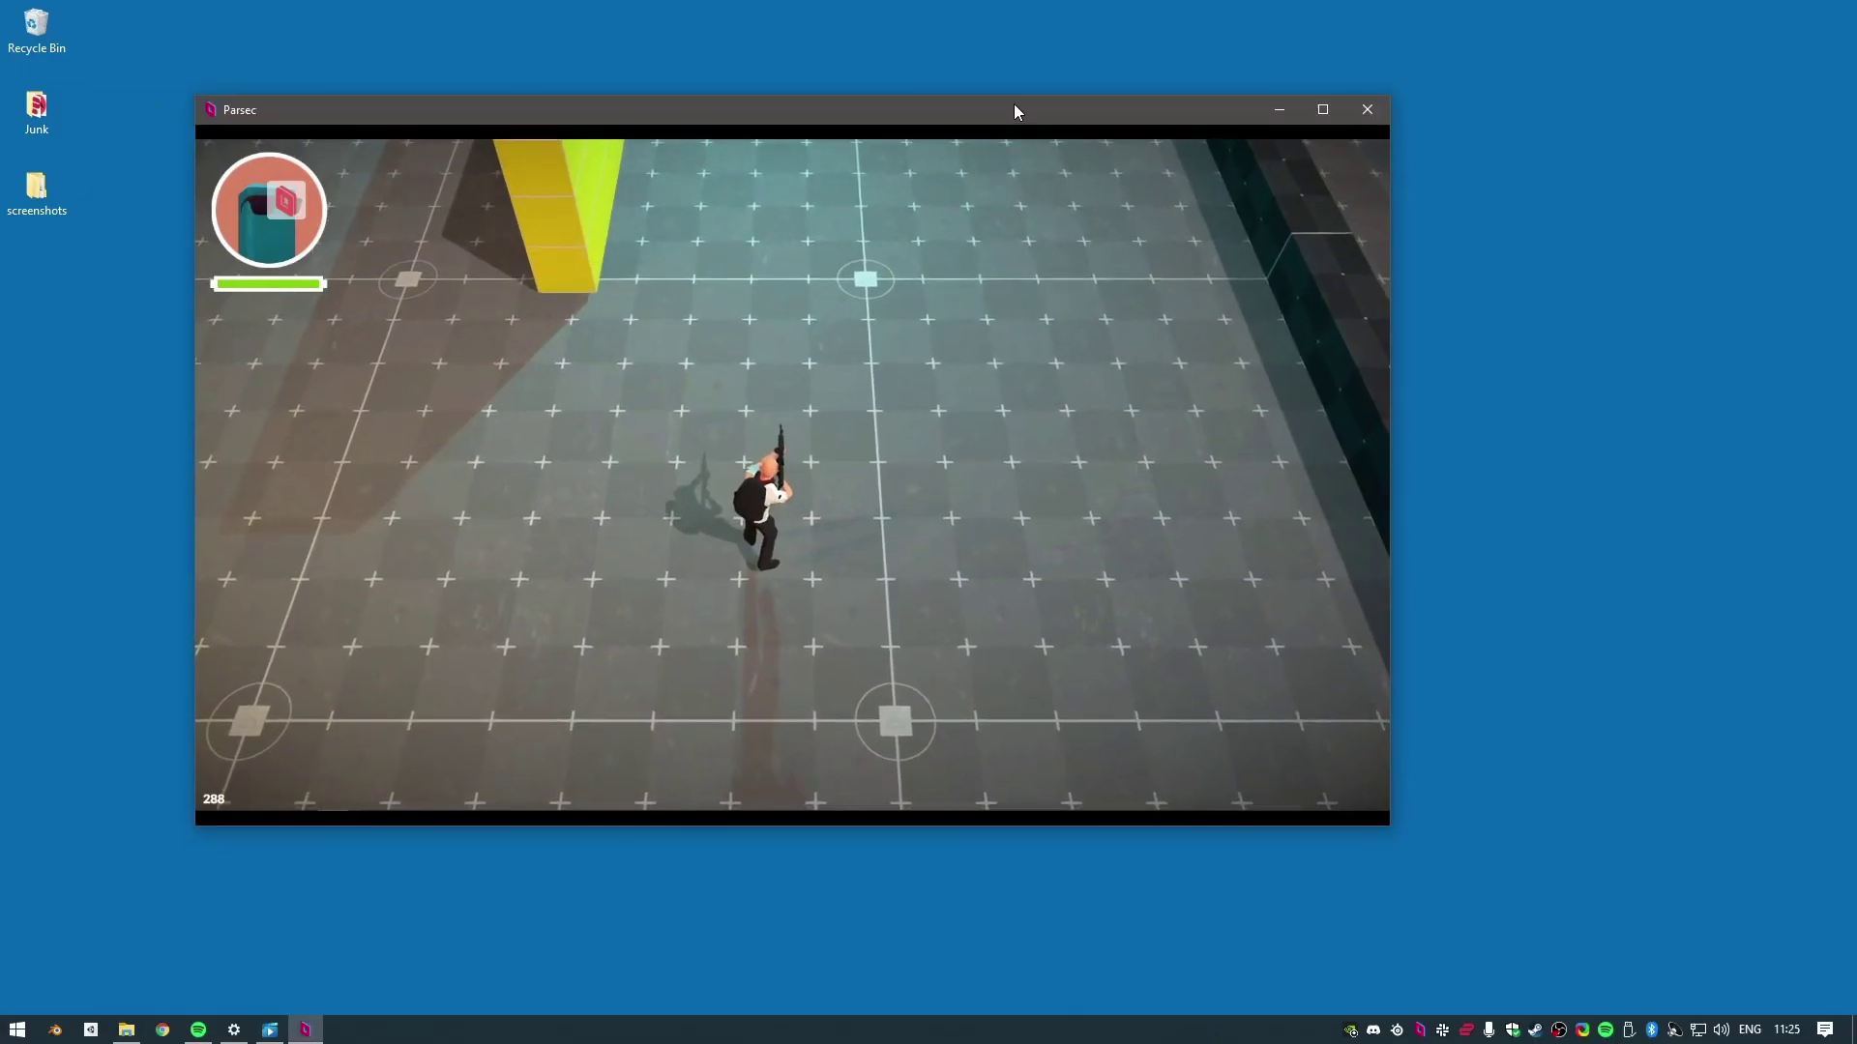